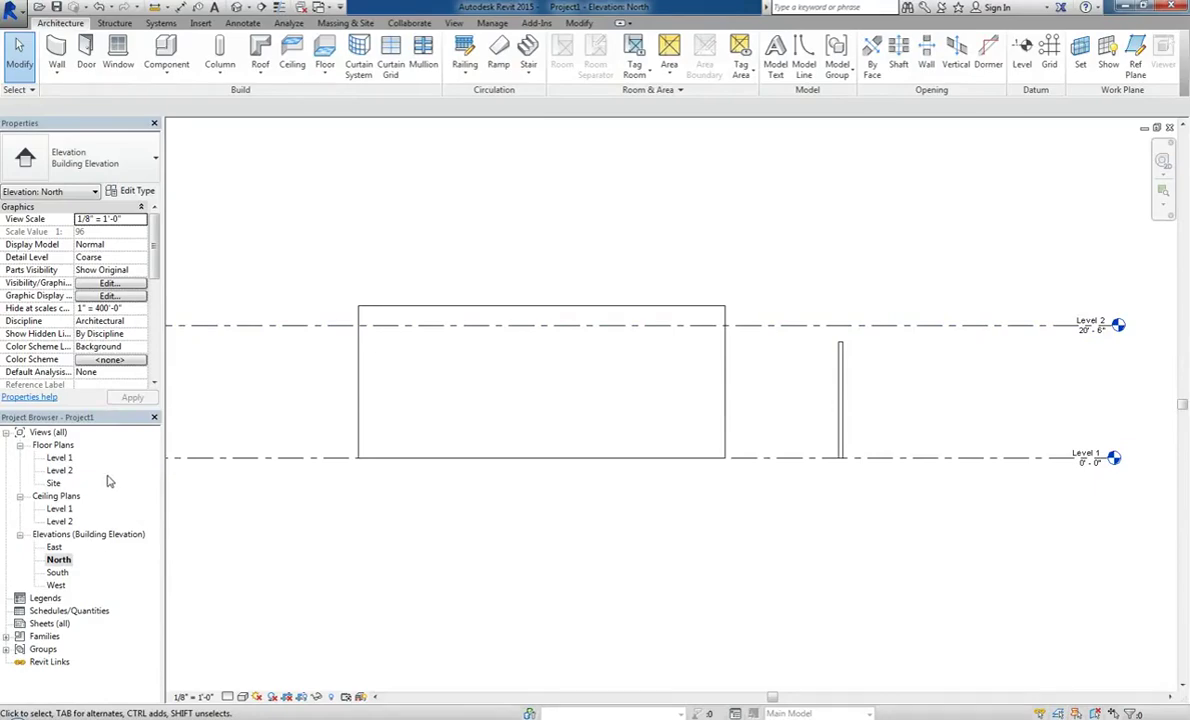
# Step: Open the Level 1 floor plan from the Project Browser's Floor Plans list
pyautogui.click(68, 463)
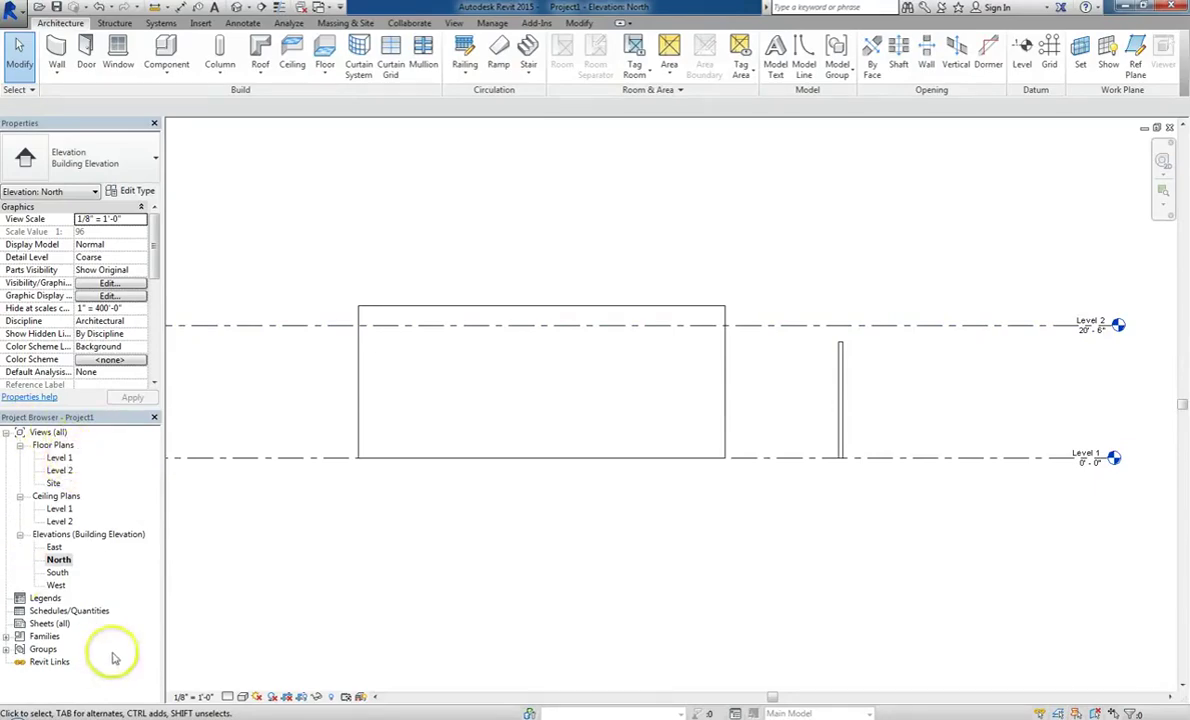
pyautogui.doubleClick(60, 458)
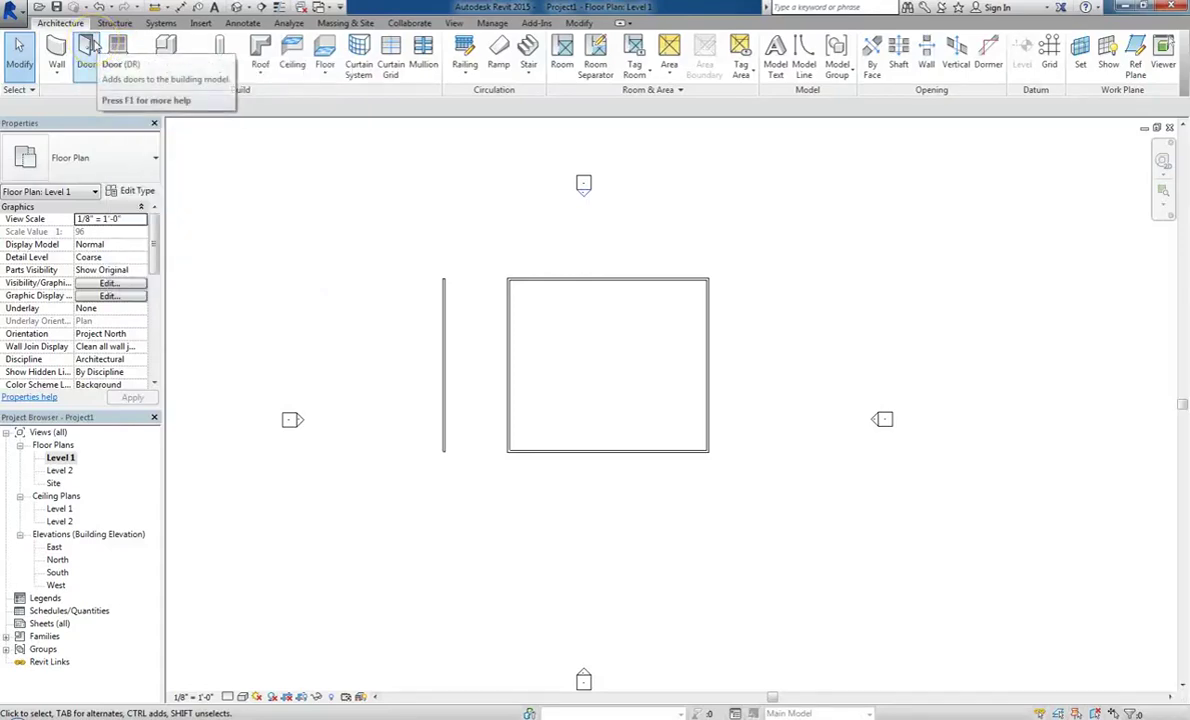
# Step: Start the Door tool and check the Single-Flush 36" x 84" door's sill height
pyautogui.click(88, 50)
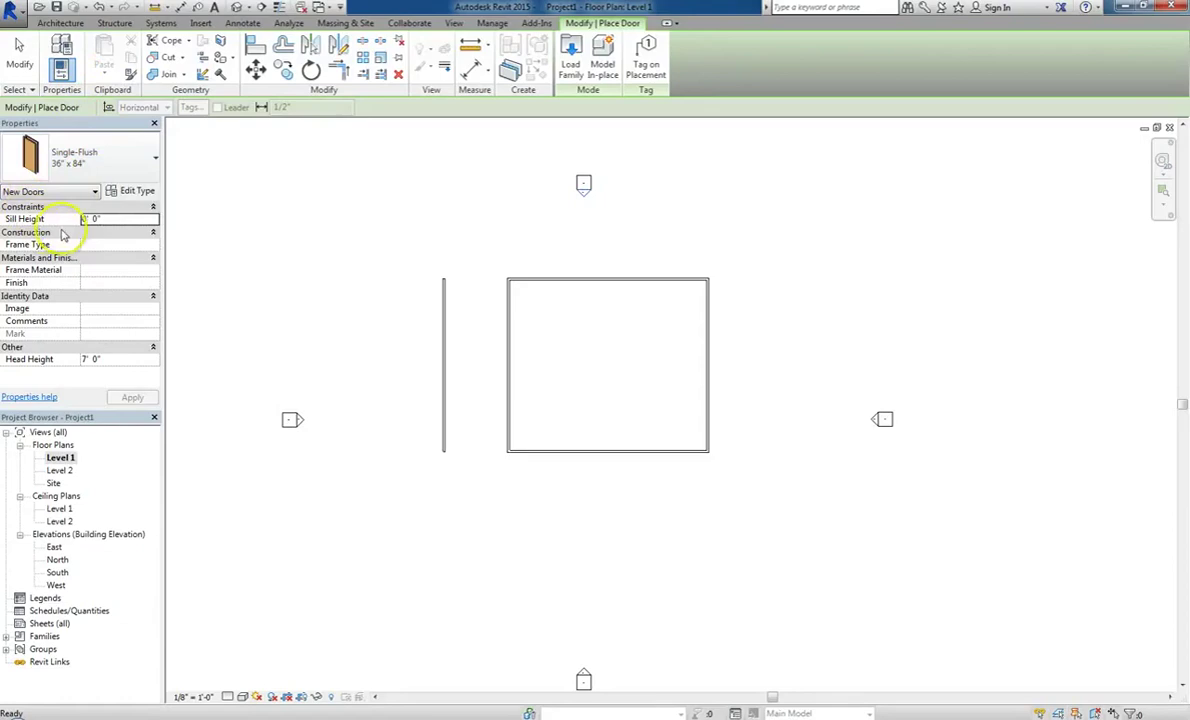
pyautogui.click(104, 219)
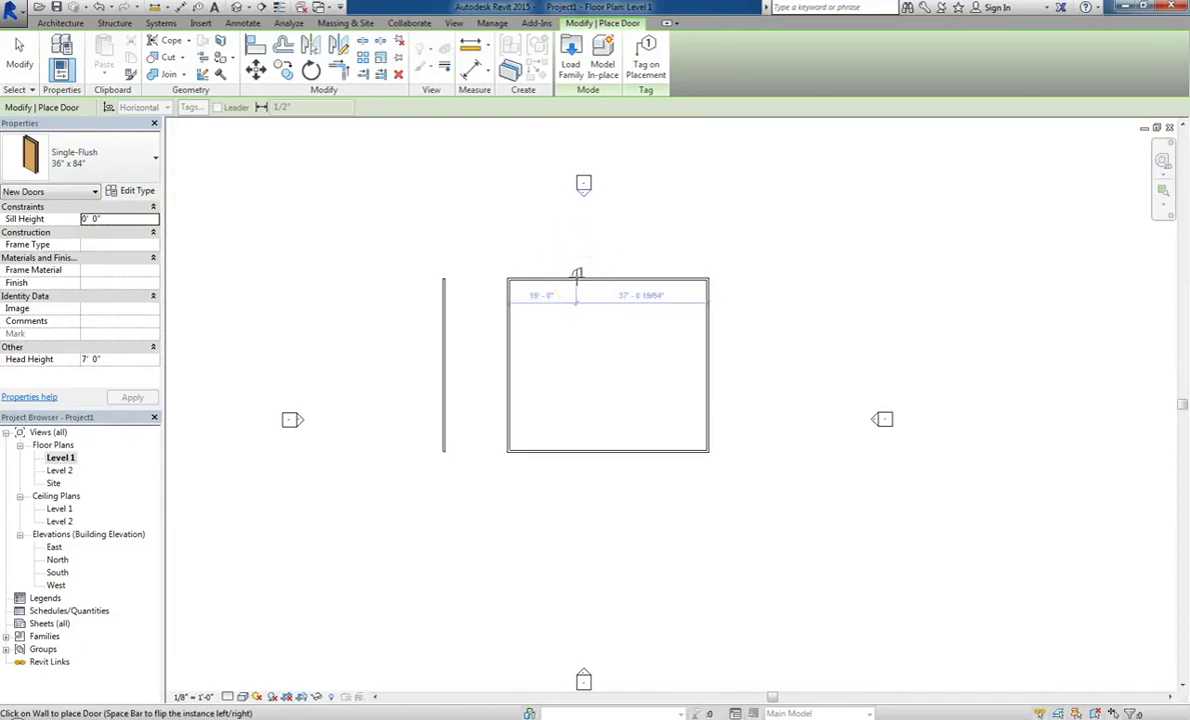
pyautogui.click(588, 249)
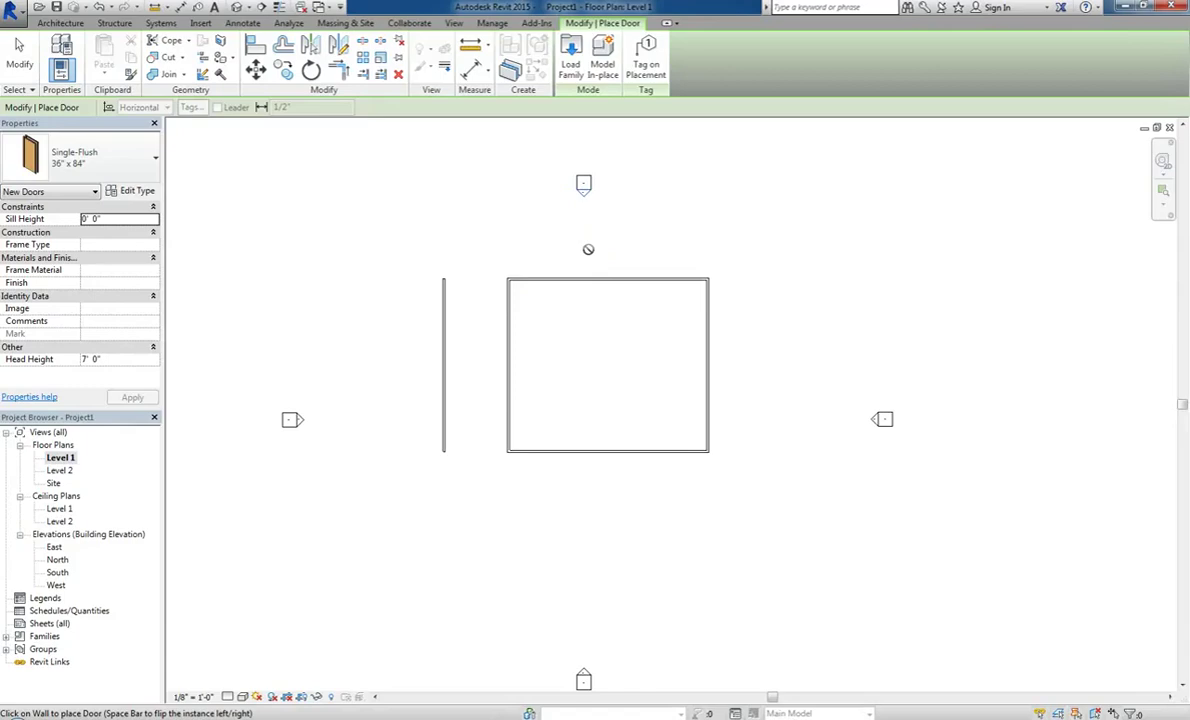
pyautogui.click(550, 234)
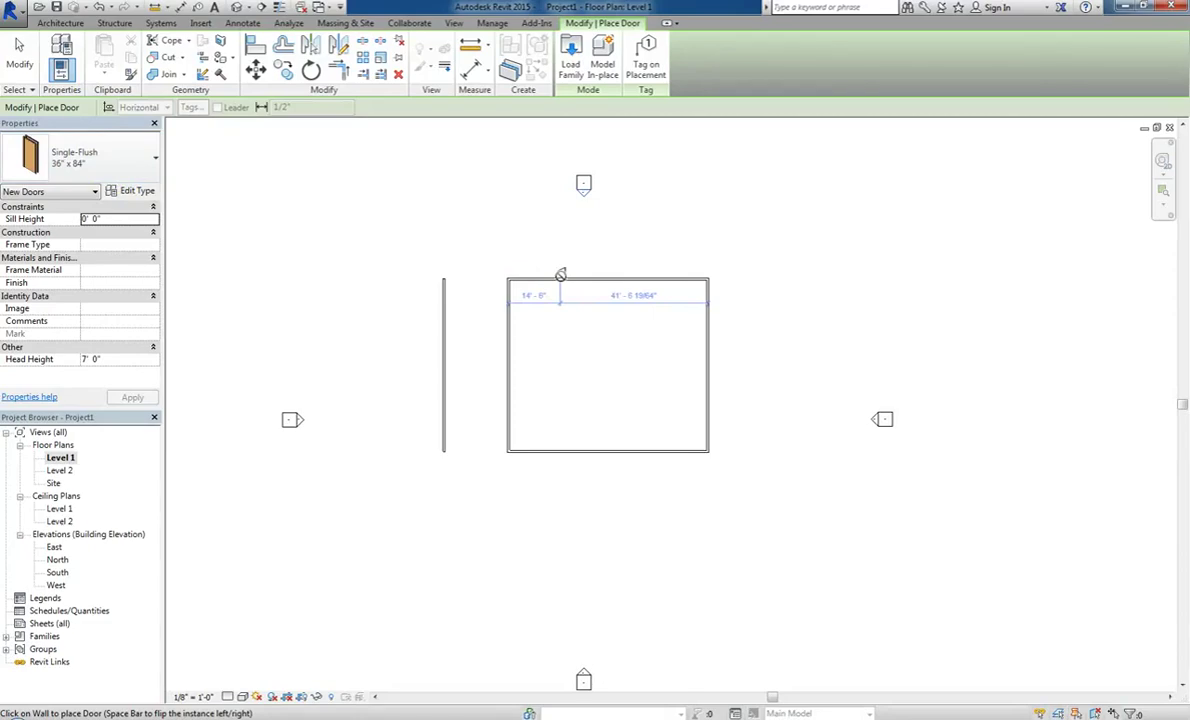
# Step: Place three Single-Flush 36" x 84" doors along the north wall
pyautogui.scroll(4, 561, 274)
pyautogui.moveTo(558, 266); pyautogui.dragTo(552, 437, button='middle')
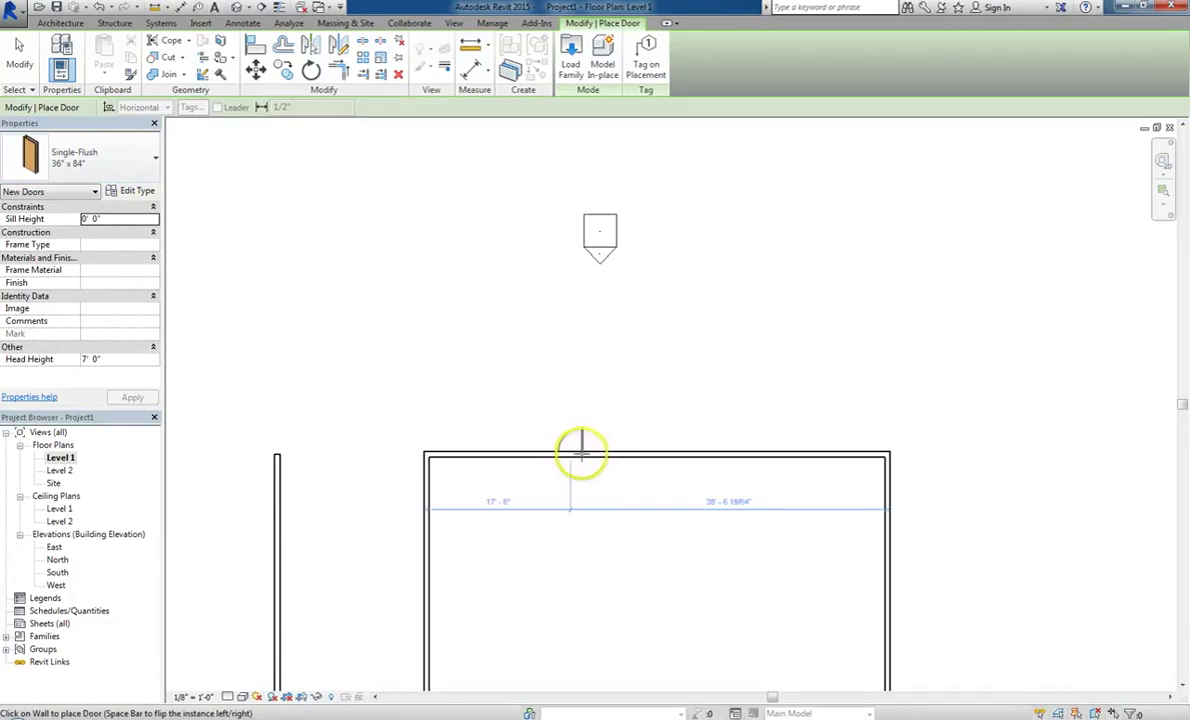
pyautogui.scroll(2, 575, 451)
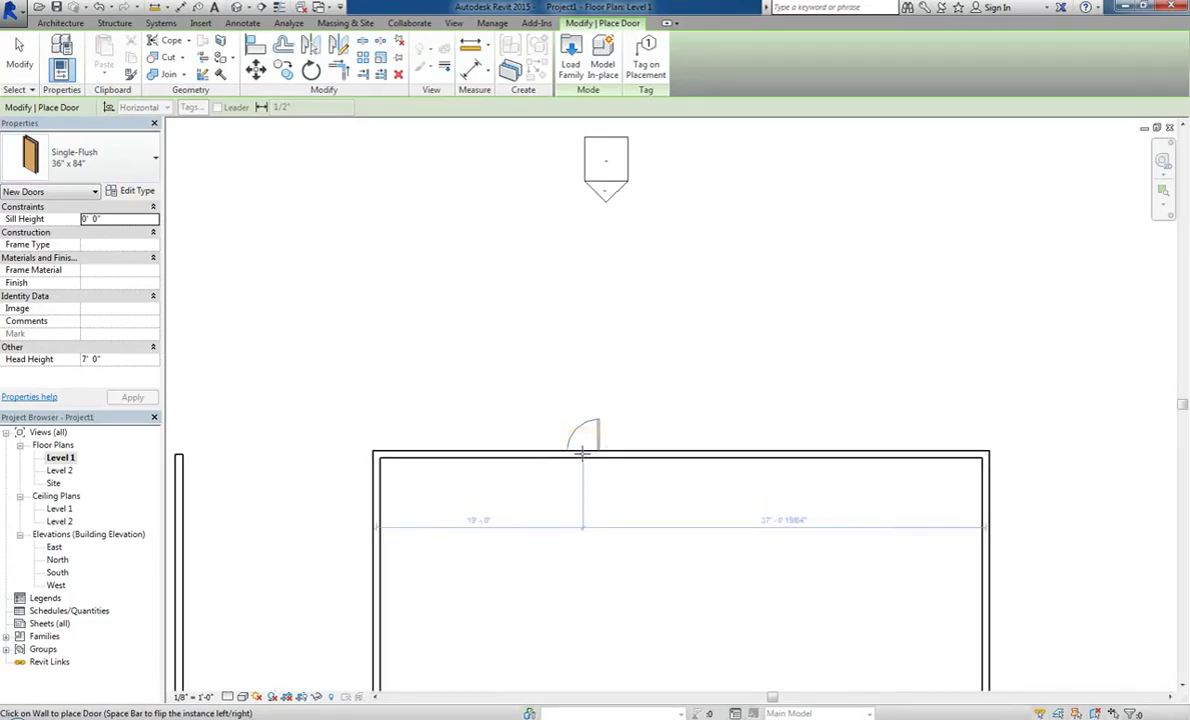
pyautogui.click(581, 453)
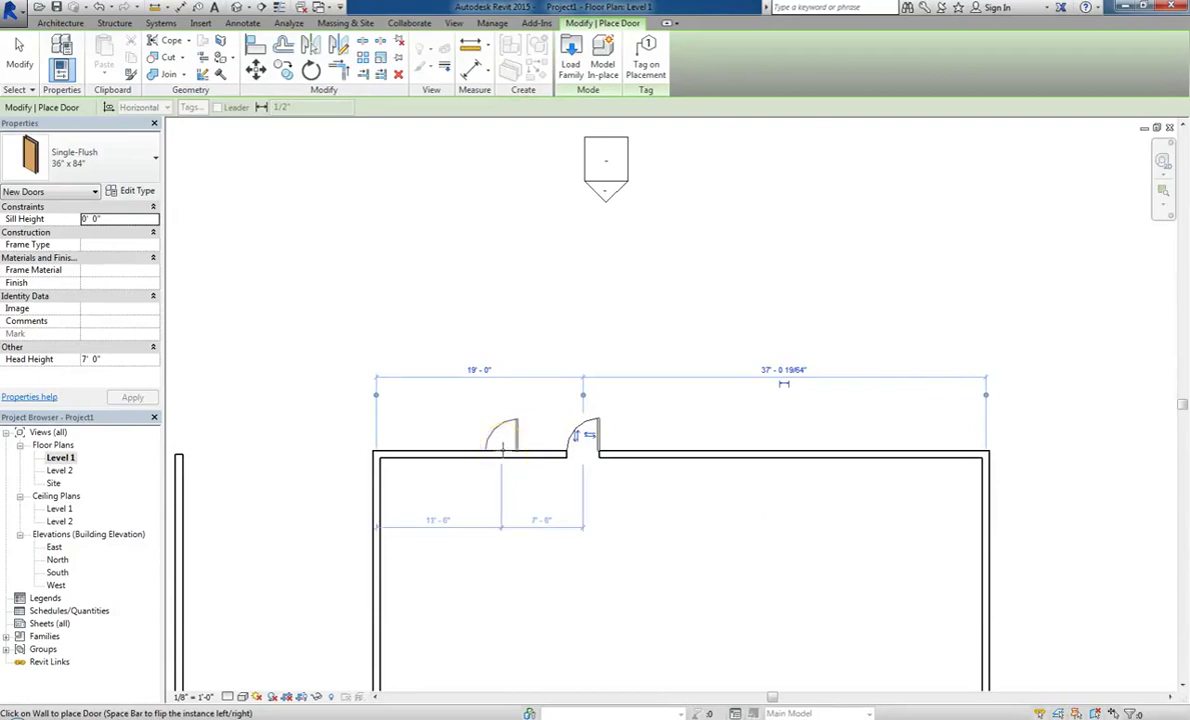
pyautogui.click(503, 451)
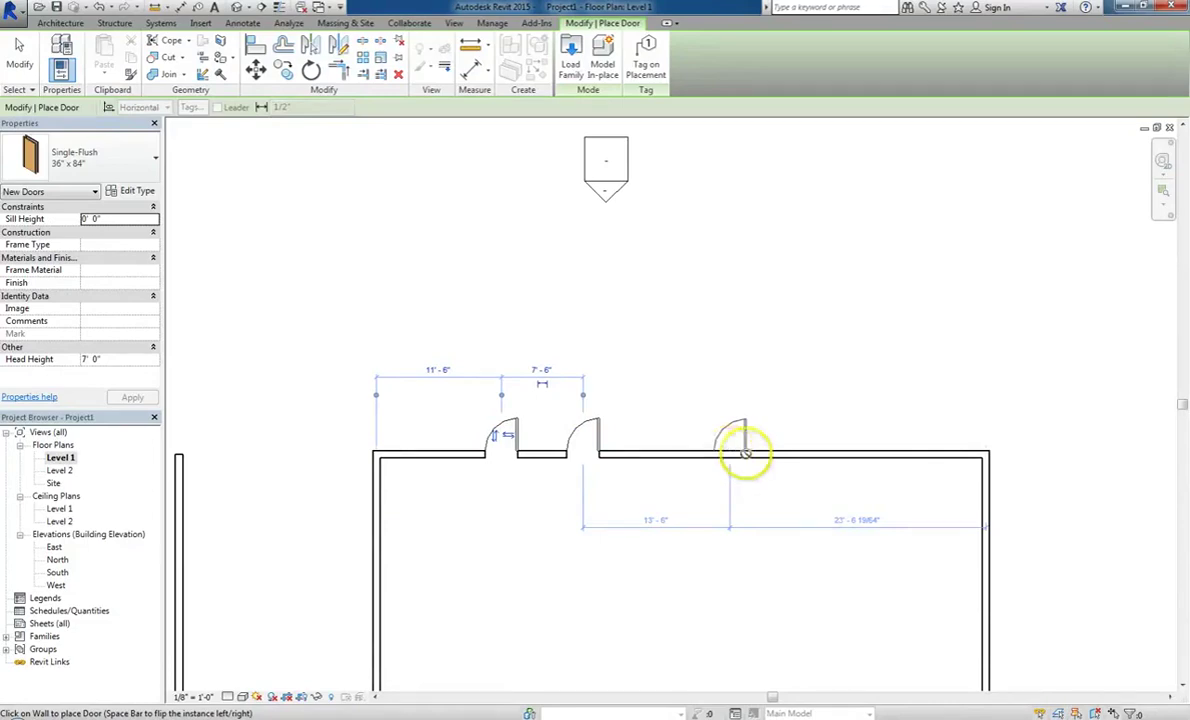
pyautogui.click(731, 451)
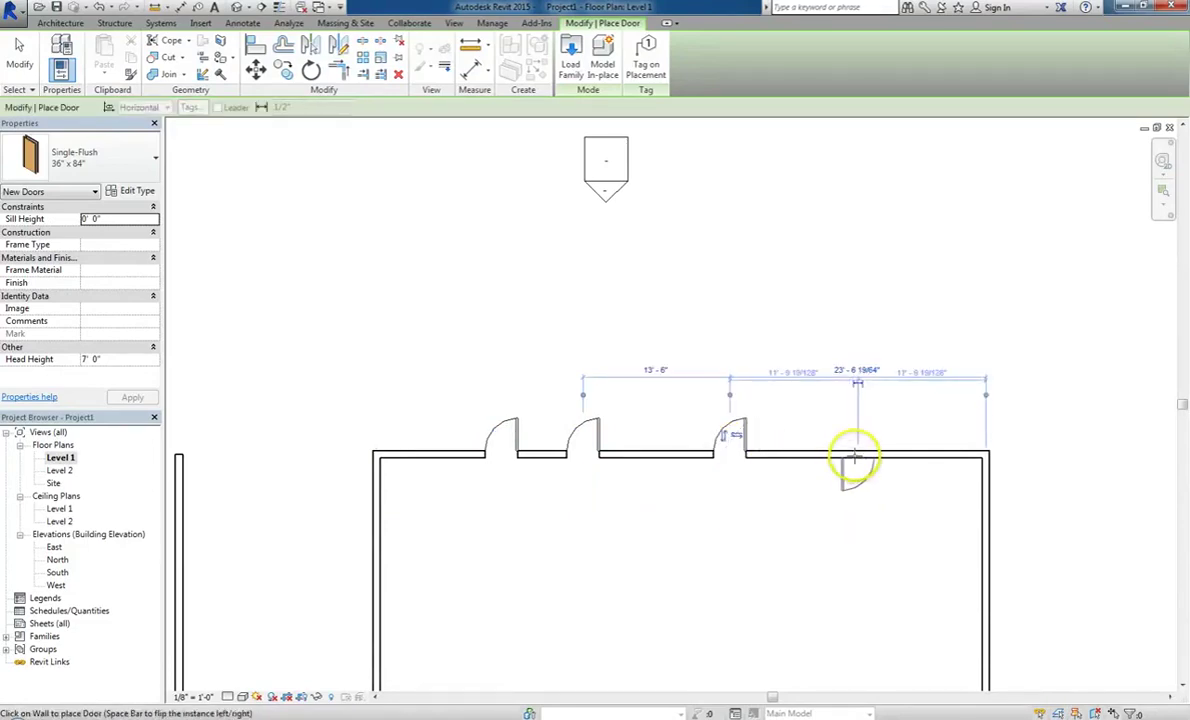
pyautogui.click(647, 452)
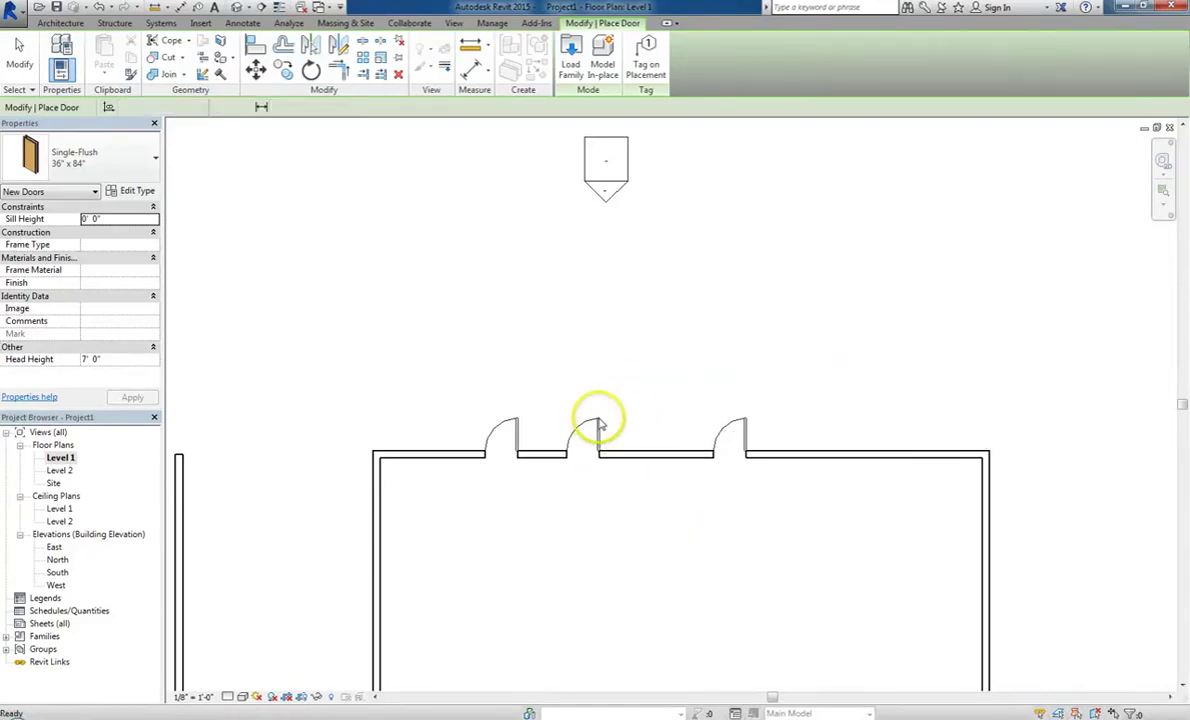
# Step: Delete the middle door from the north wall
pyautogui.press('Escape')
pyautogui.press('Escape')
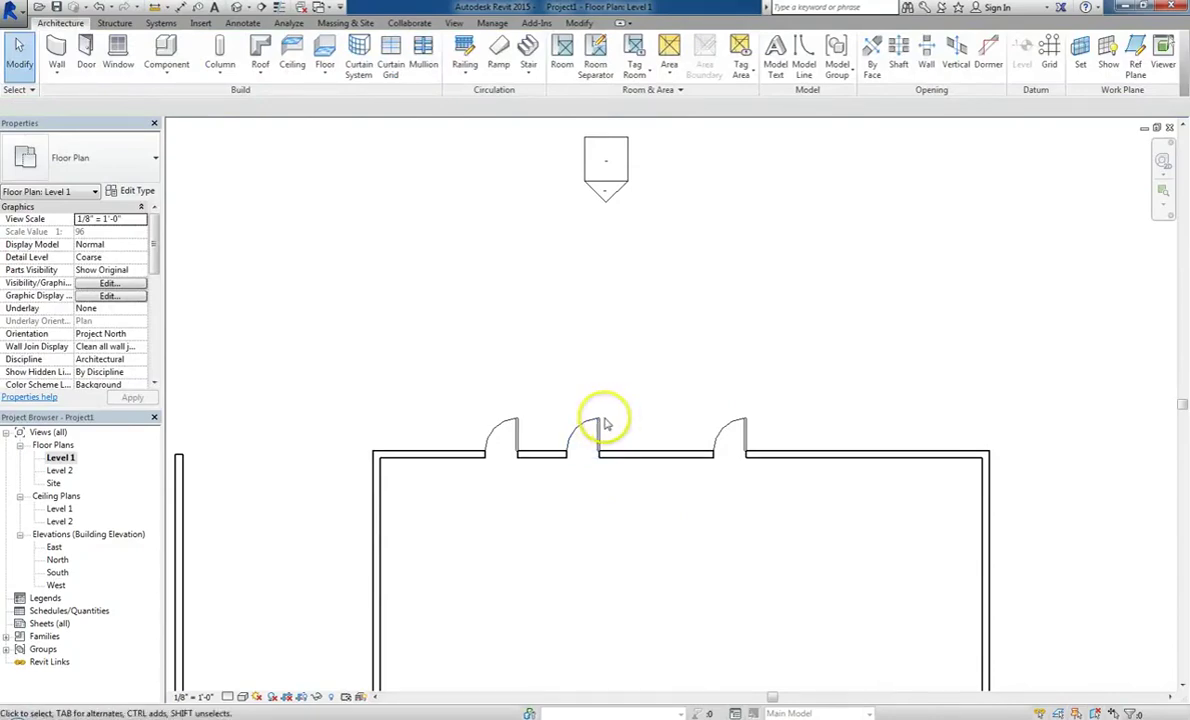
pyautogui.click(597, 428)
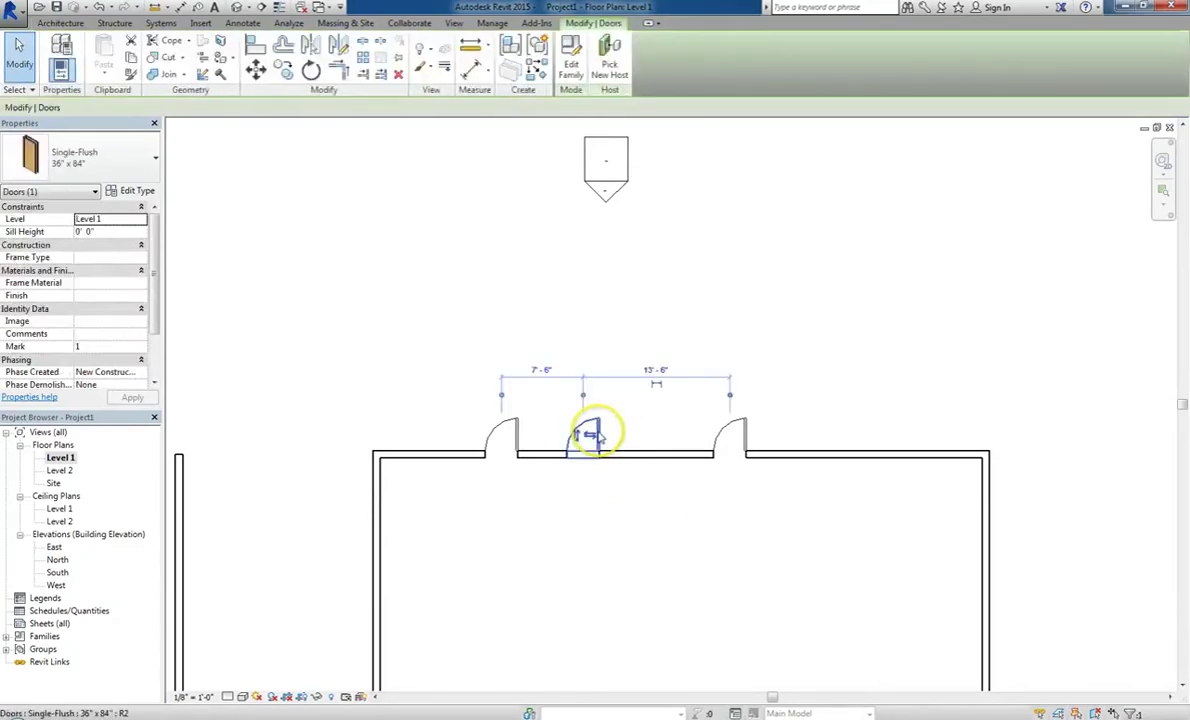
pyautogui.click(523, 338)
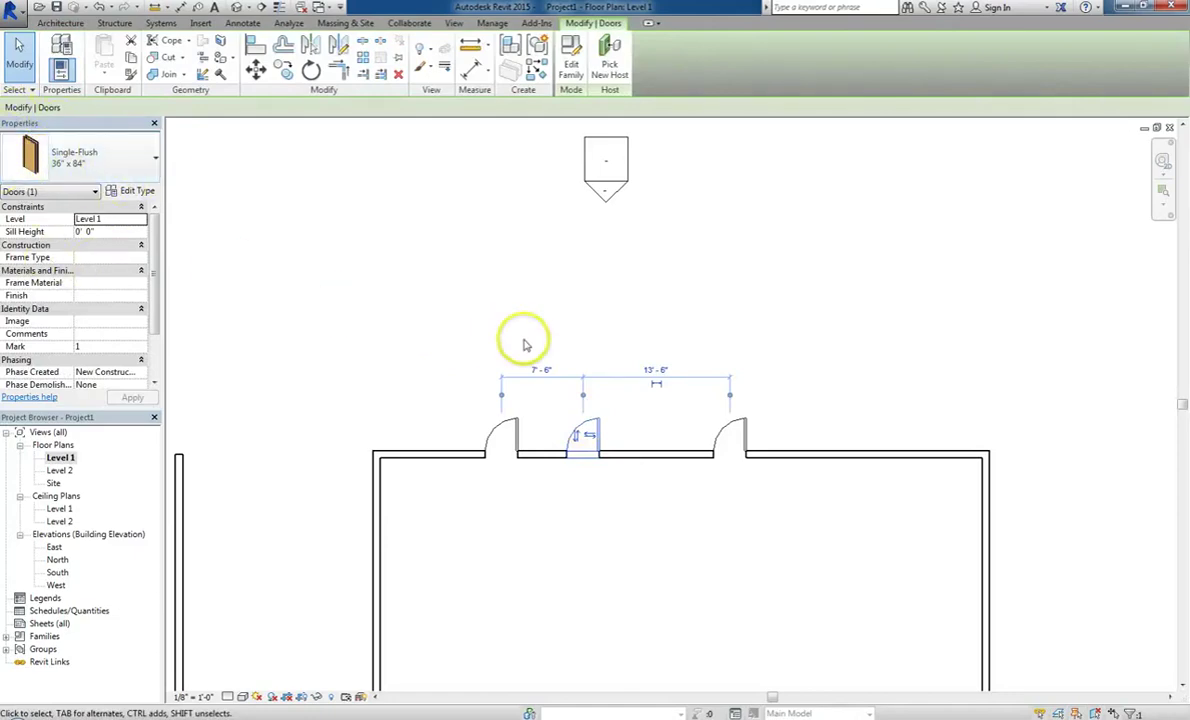
pyautogui.click(587, 380)
pyautogui.press('Delete')
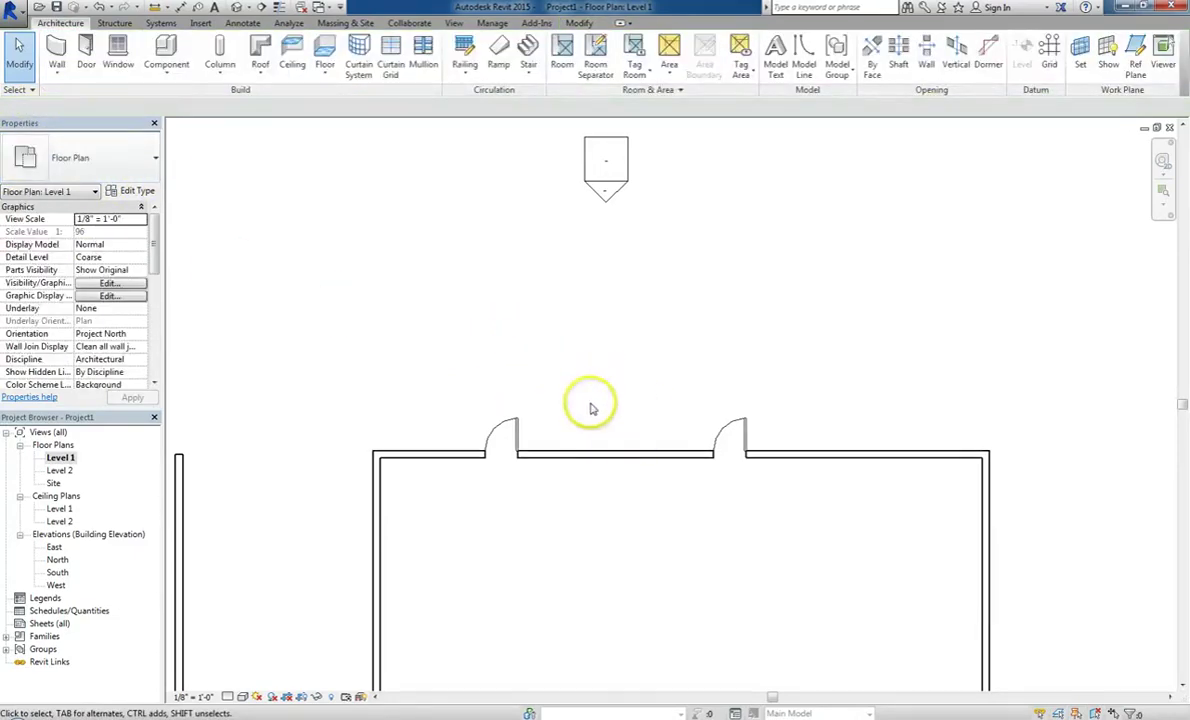
pyautogui.click(643, 497)
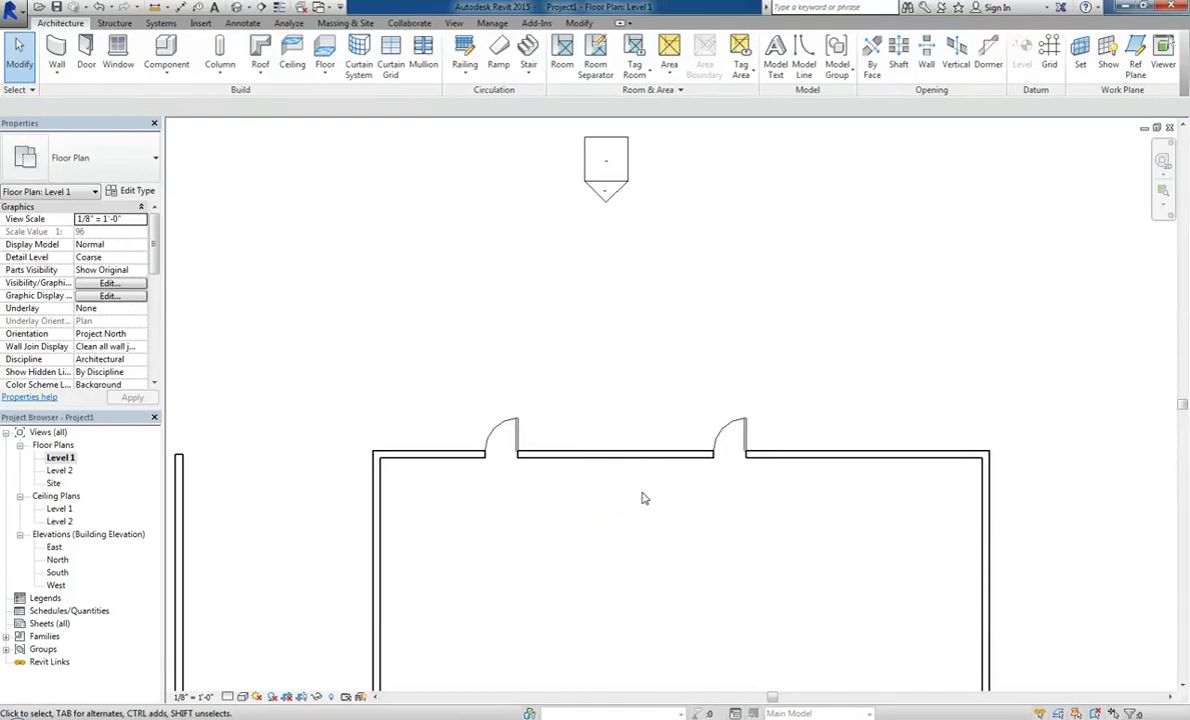
# Step: Using DR, place an inward-swinging door in the gap and an outward door to its right
pyautogui.press('d')
pyautogui.press('r')
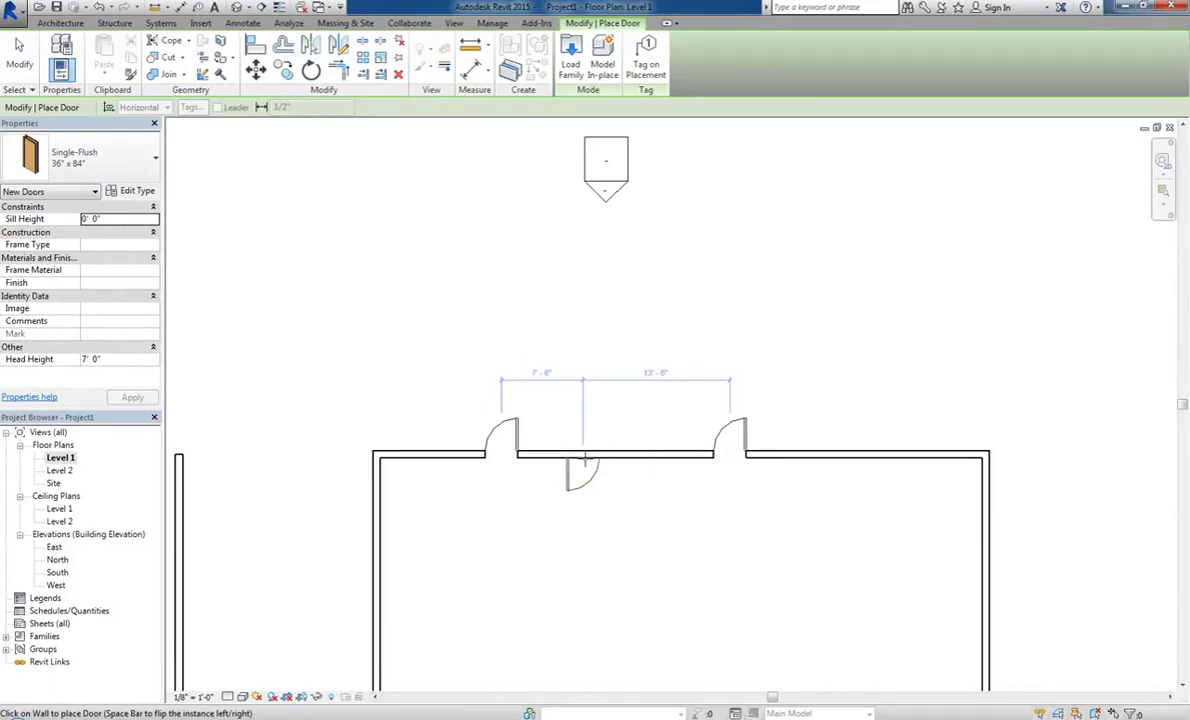
pyautogui.click(585, 460)
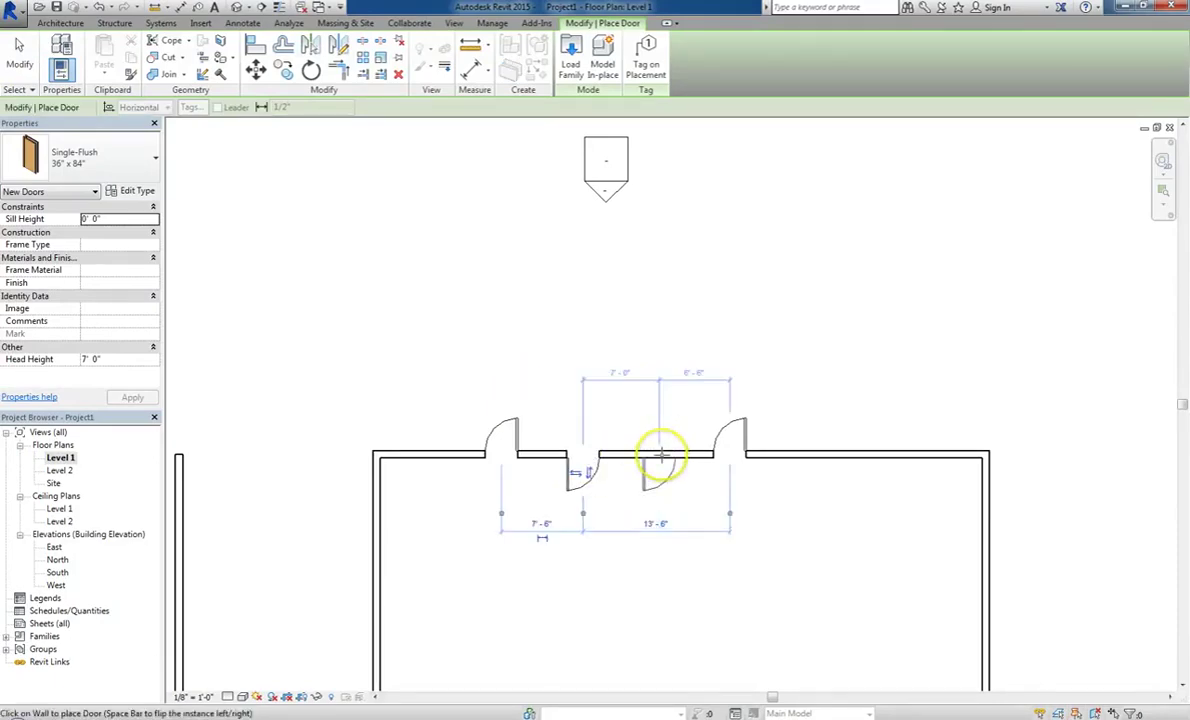
pyautogui.click(660, 465)
pyautogui.press('Escape')
pyautogui.press('Escape')
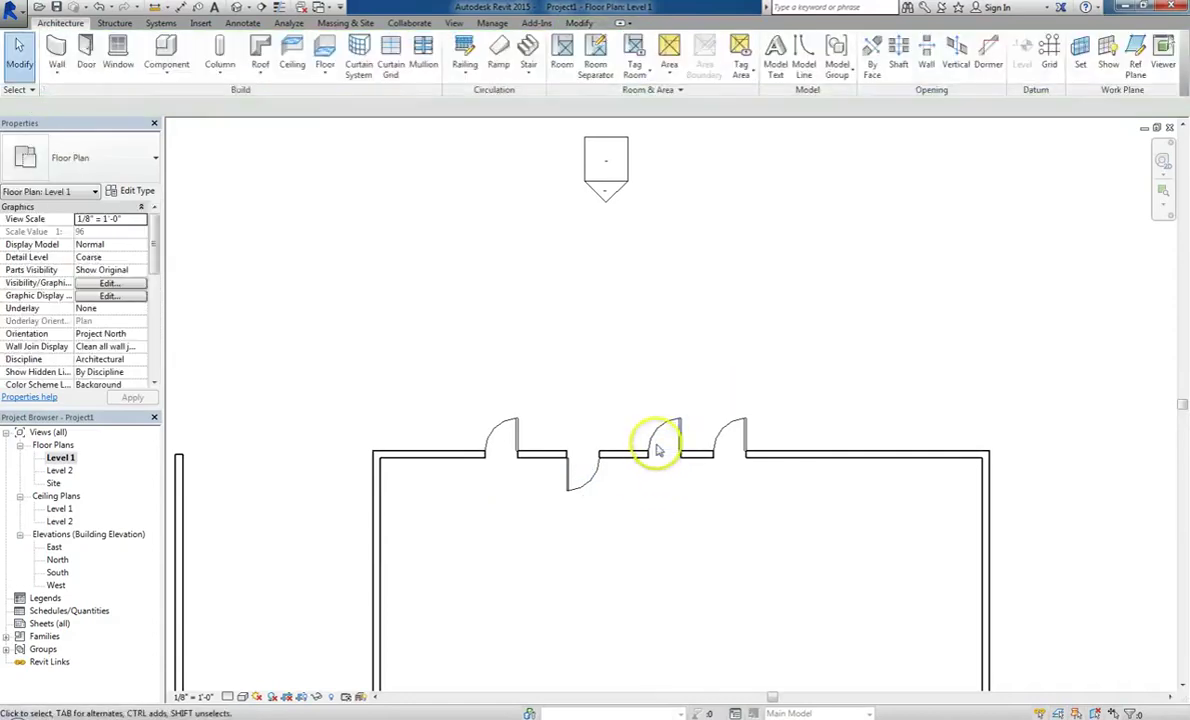
# Step: Flip the leftmost door to hinge on the opposite jamb while still swinging outward
pyautogui.click(520, 430)
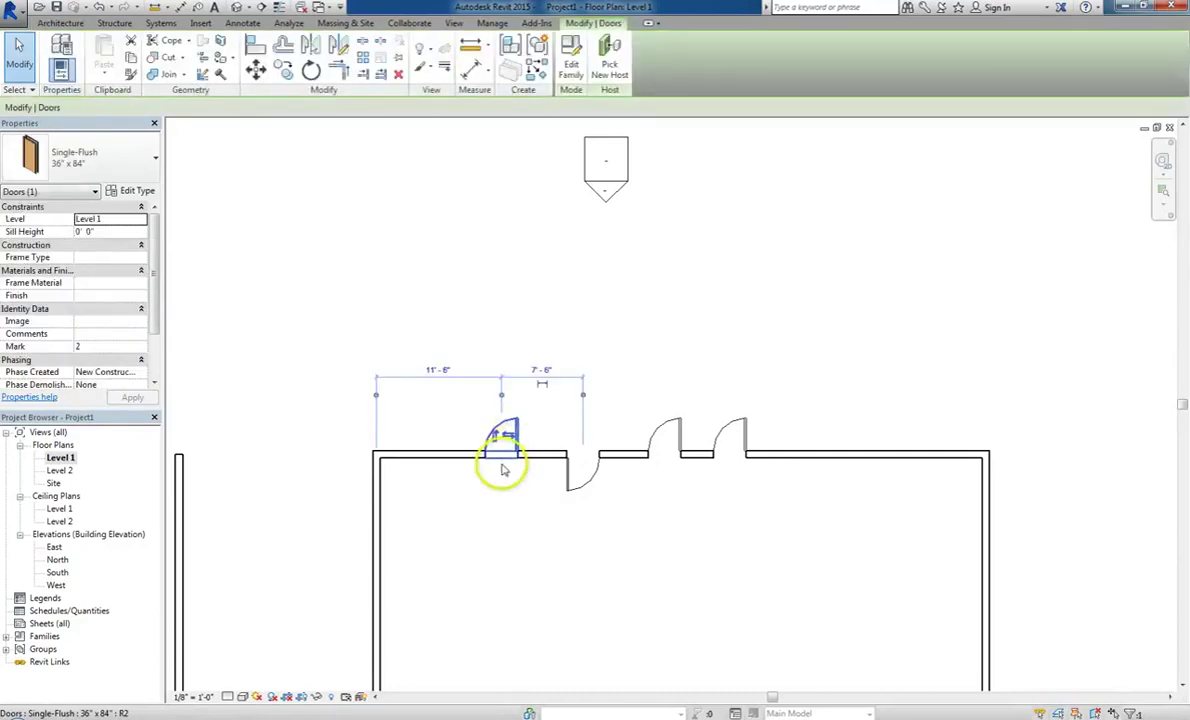
pyautogui.scroll(3, 495, 440)
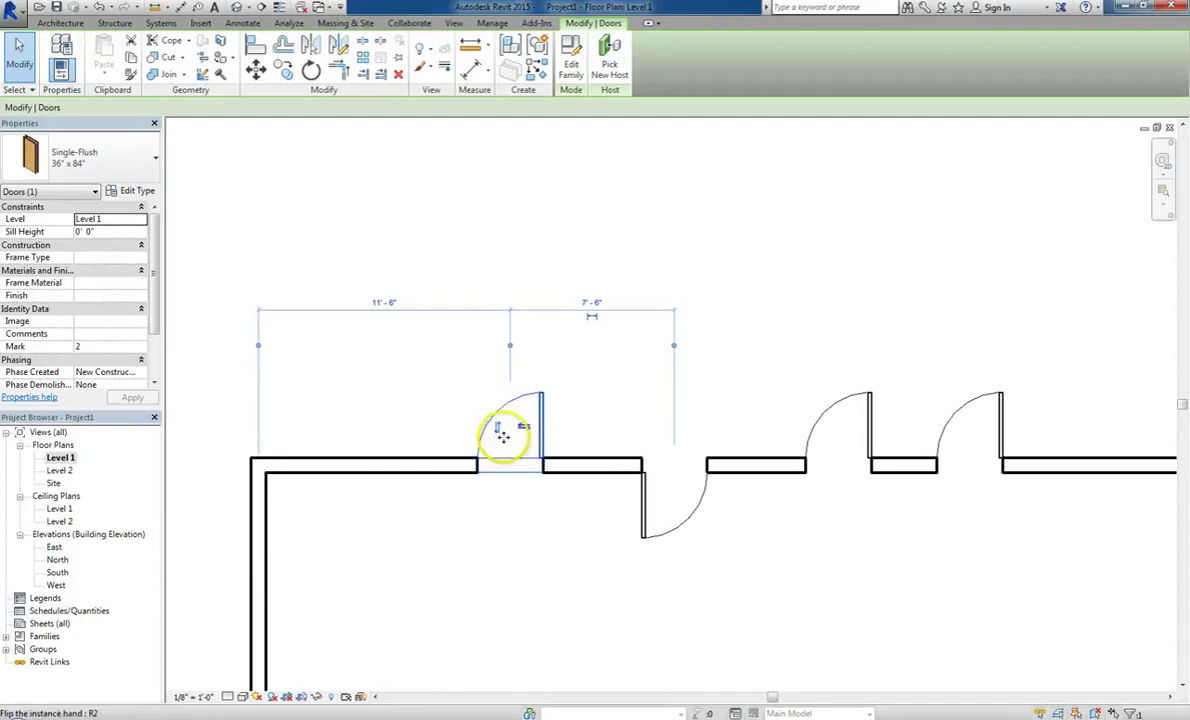
pyautogui.click(500, 438)
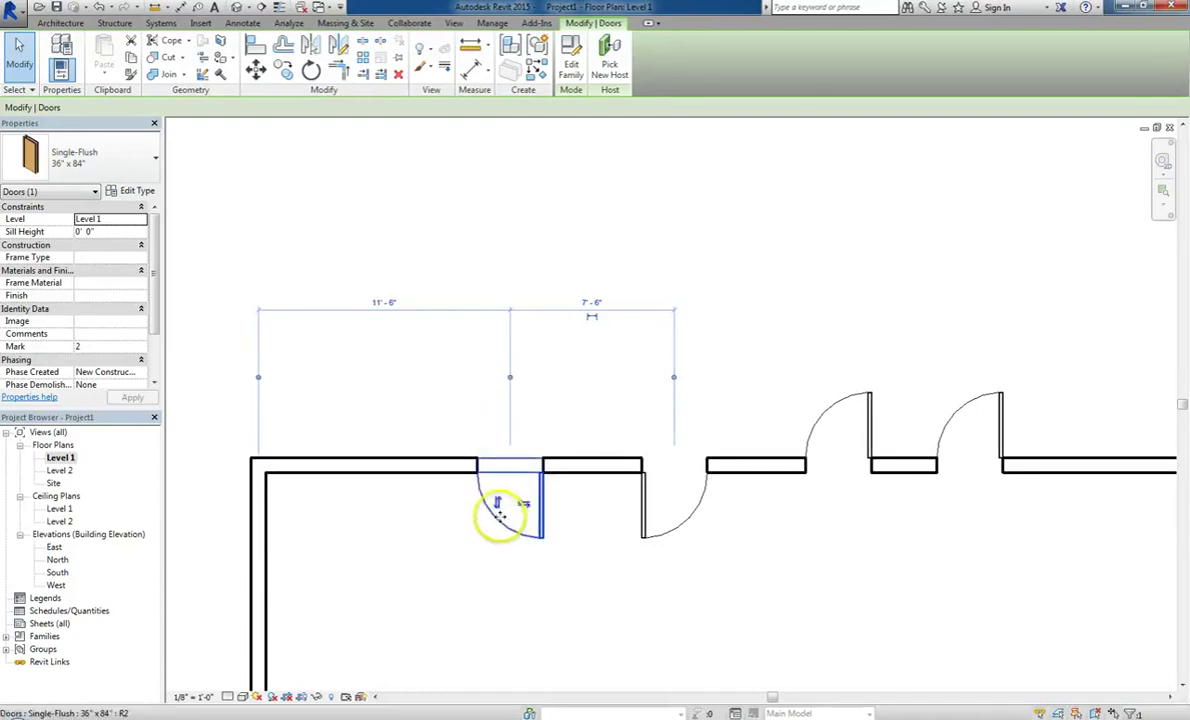
pyautogui.click(493, 505)
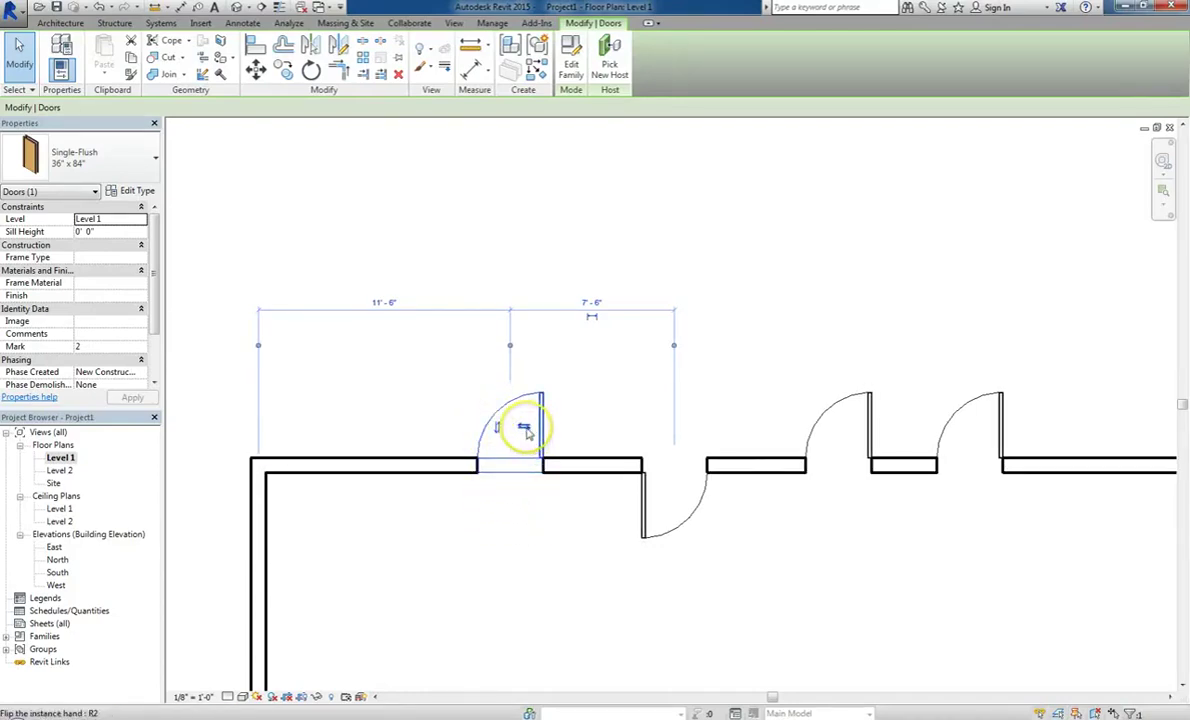
pyautogui.click(524, 428)
pyautogui.click(499, 426)
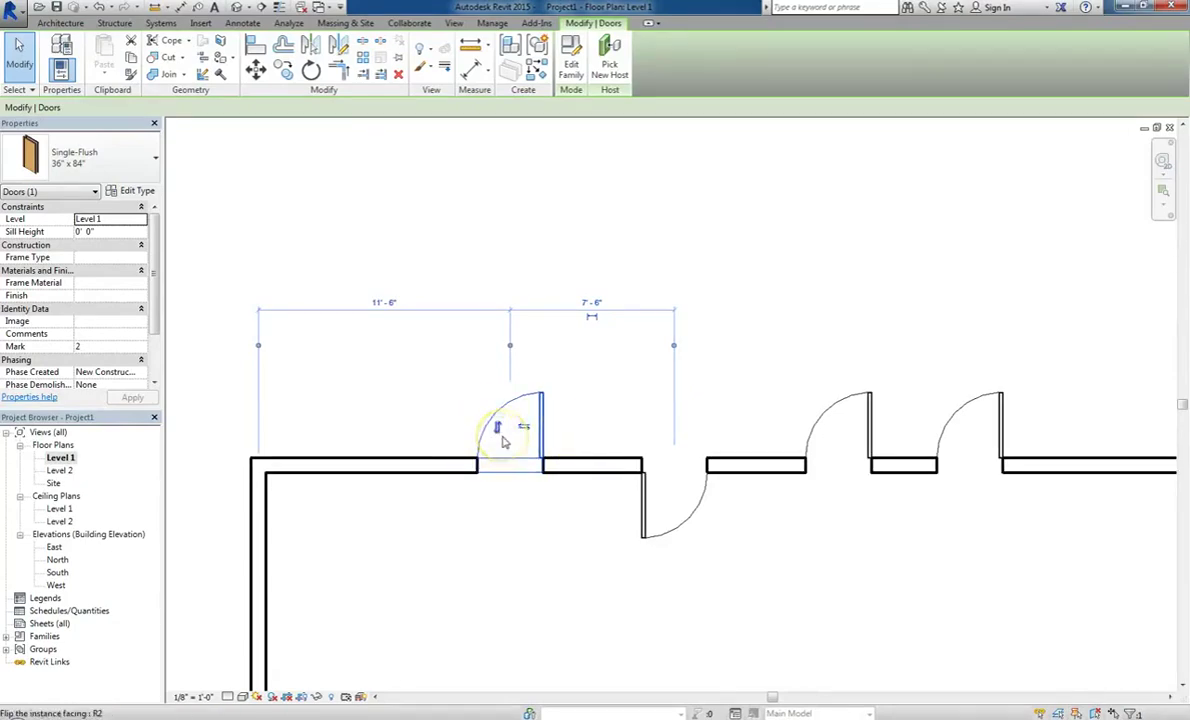
pyautogui.click(499, 426)
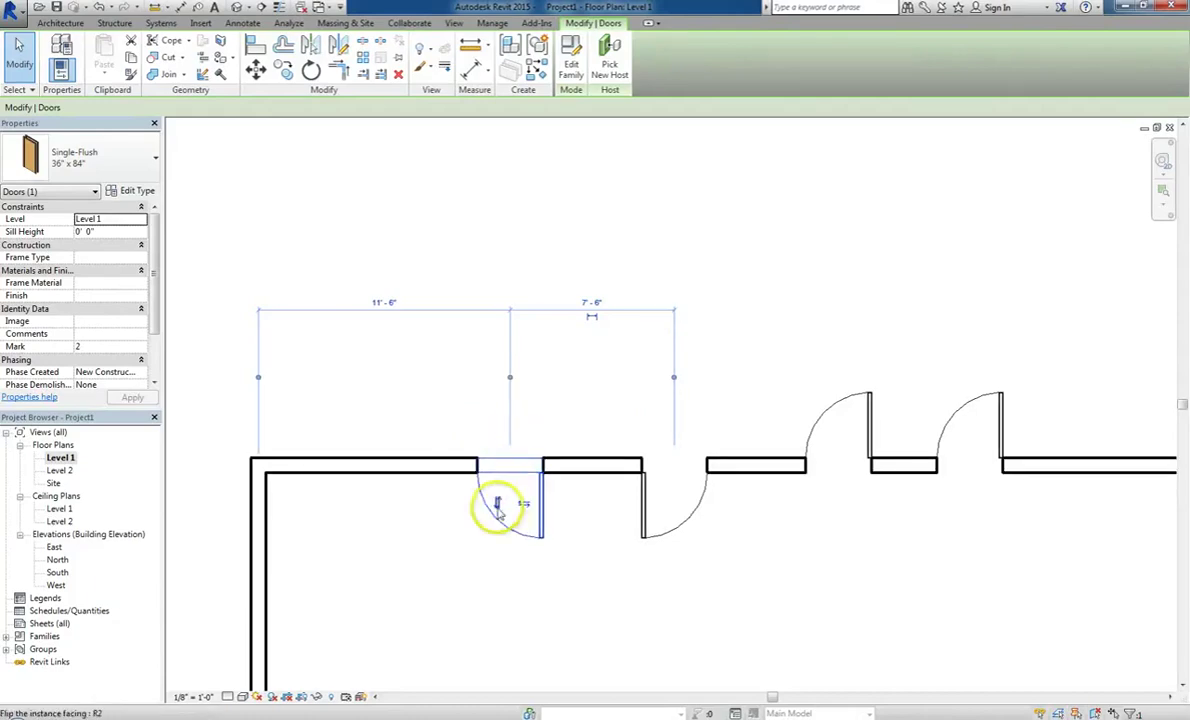
pyautogui.click(492, 503)
pyautogui.click(531, 425)
pyautogui.click(524, 496)
pyautogui.click(529, 550)
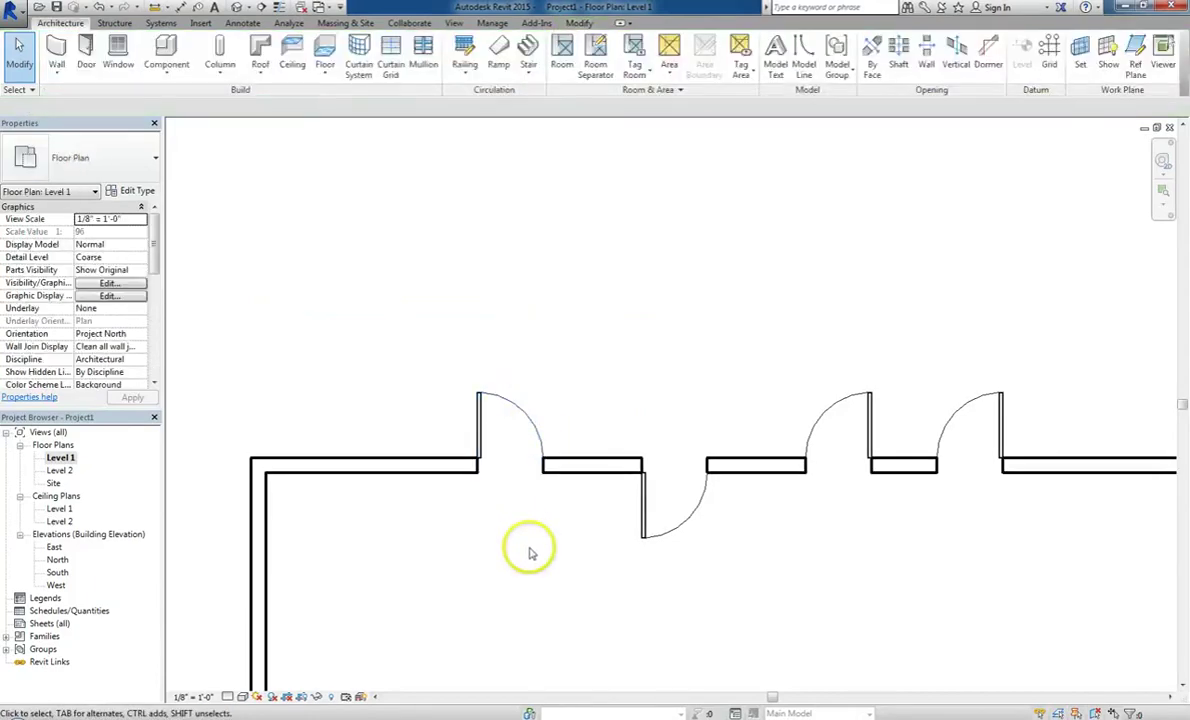
# Step: Open the North elevation view
pyautogui.scroll(-2, 529, 550)
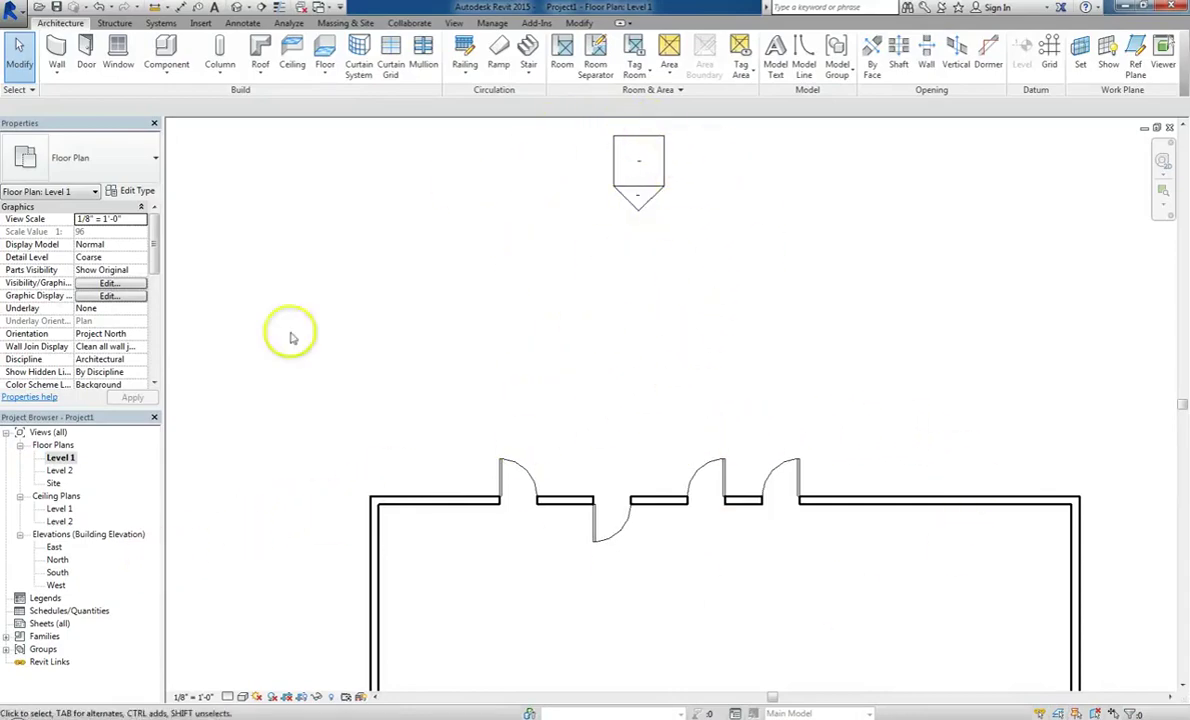
pyautogui.click(74, 561)
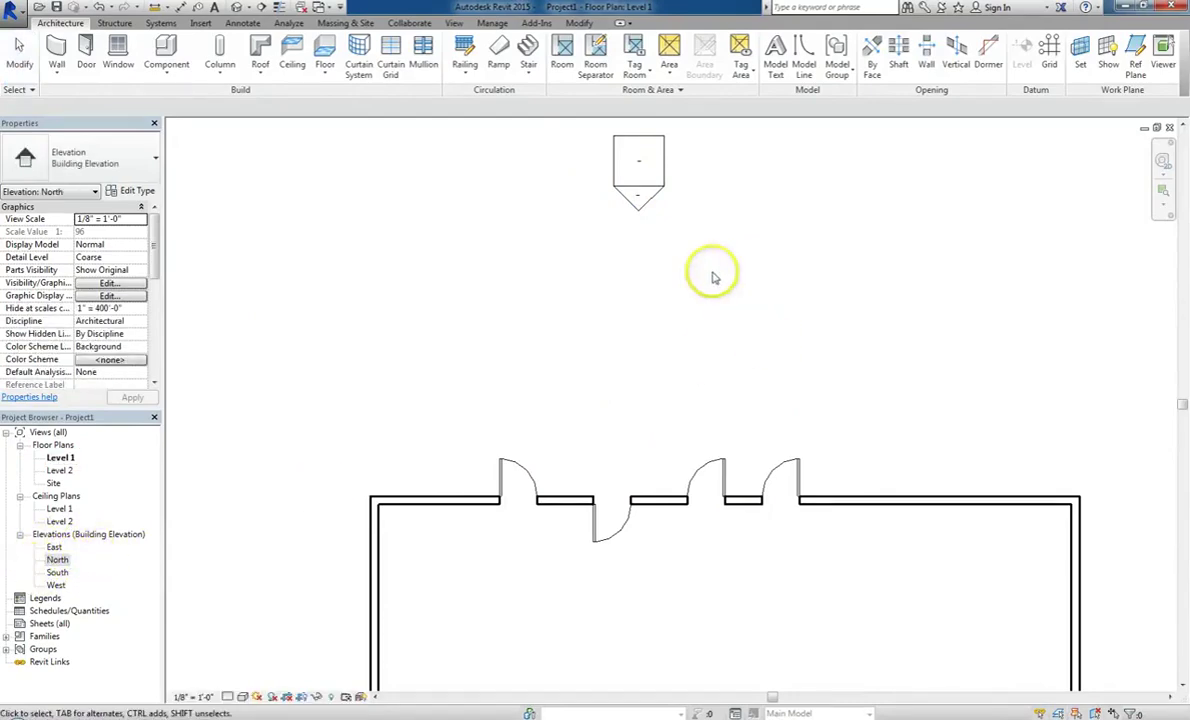
pyautogui.click(645, 205)
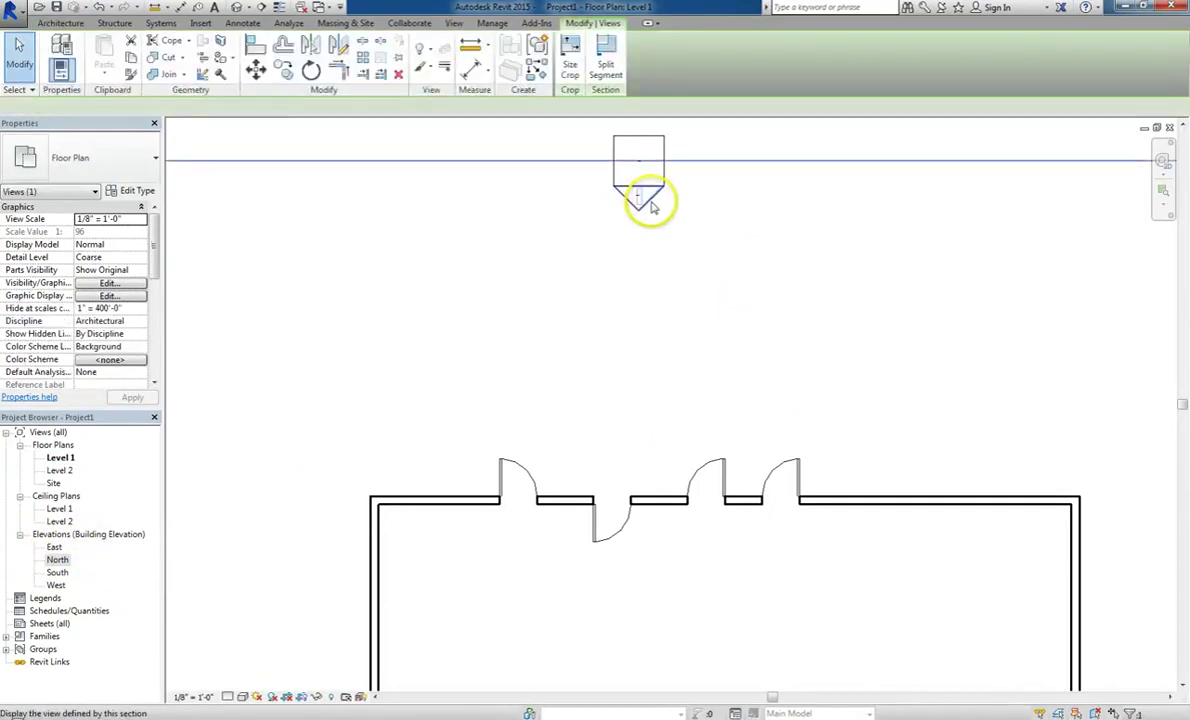
pyautogui.doubleClick(648, 205)
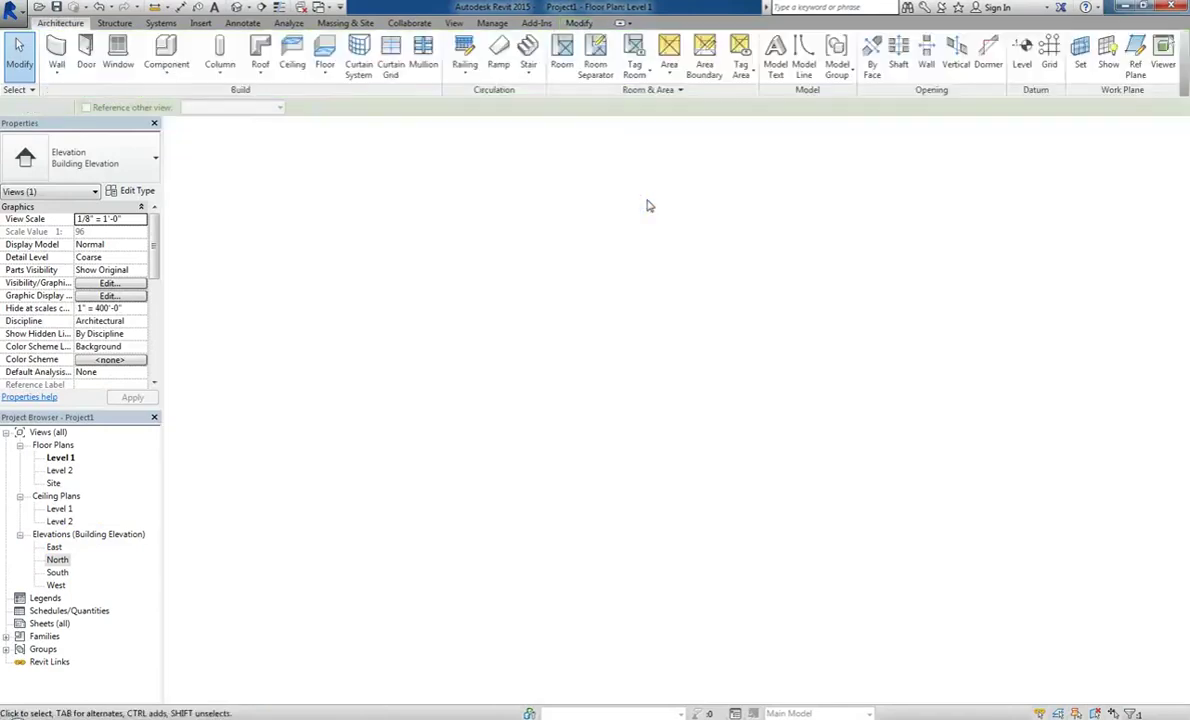
# Step: Select the first three single-flush doors in elevation to inspect them
pyautogui.scroll(2, 510, 435)
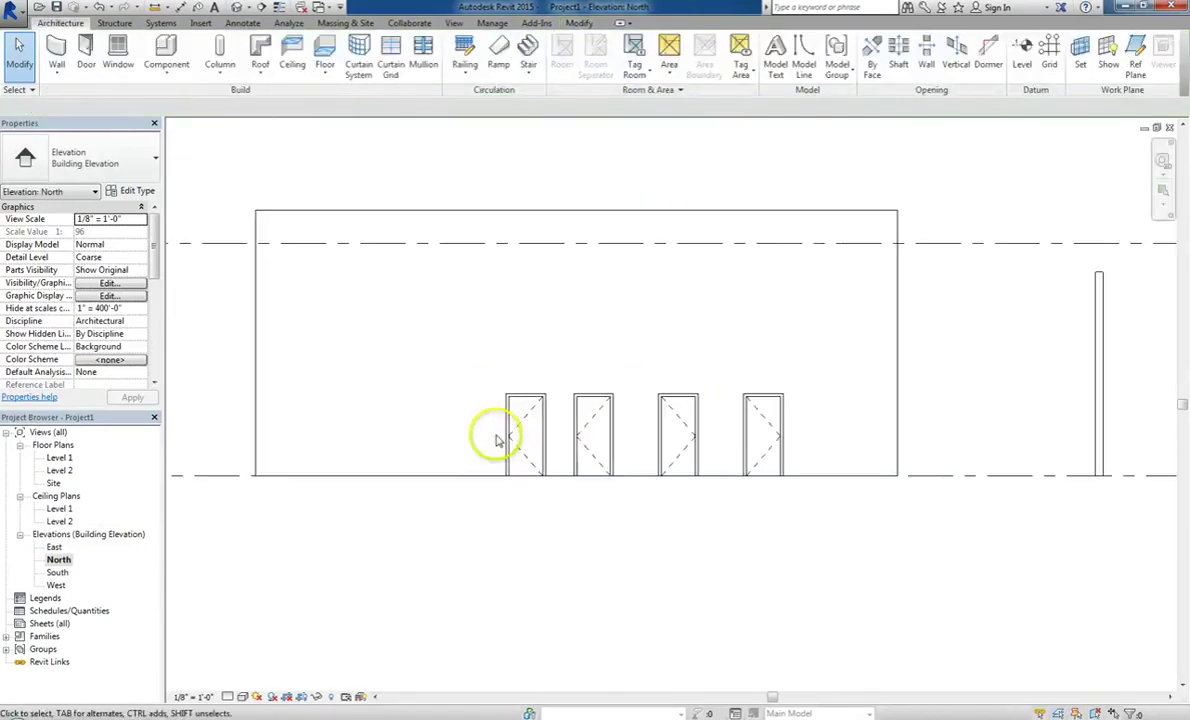
pyautogui.click(523, 404)
pyautogui.click(588, 411)
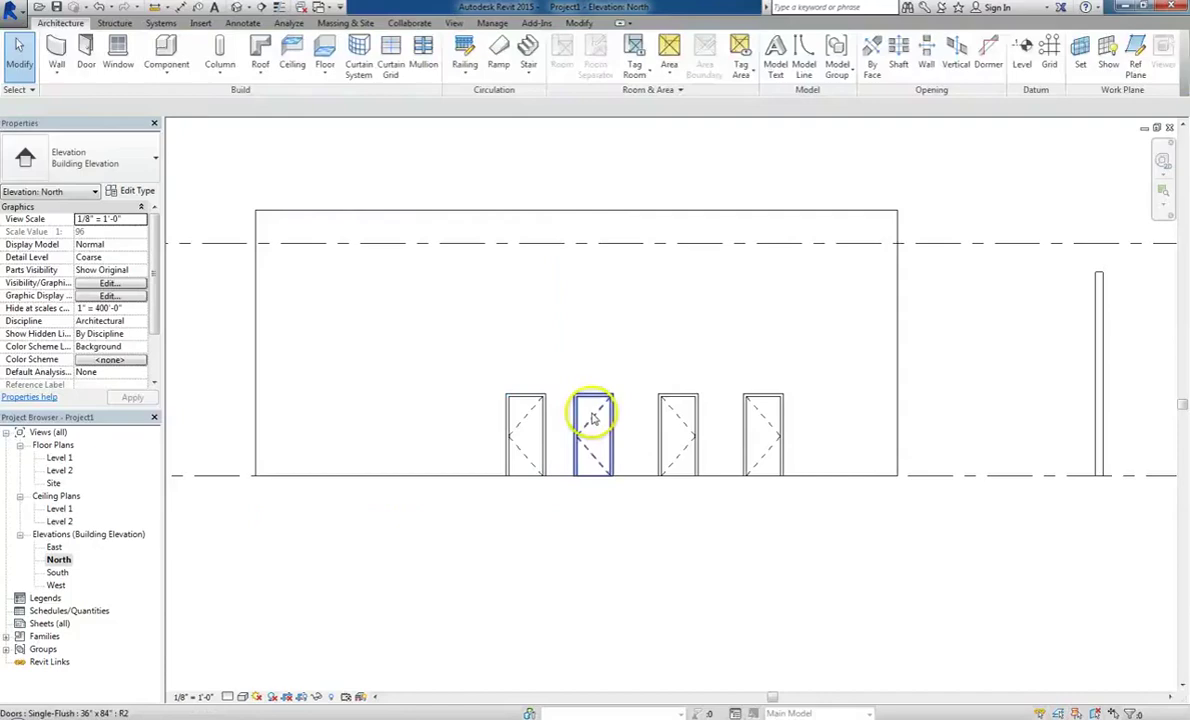
pyautogui.click(680, 428)
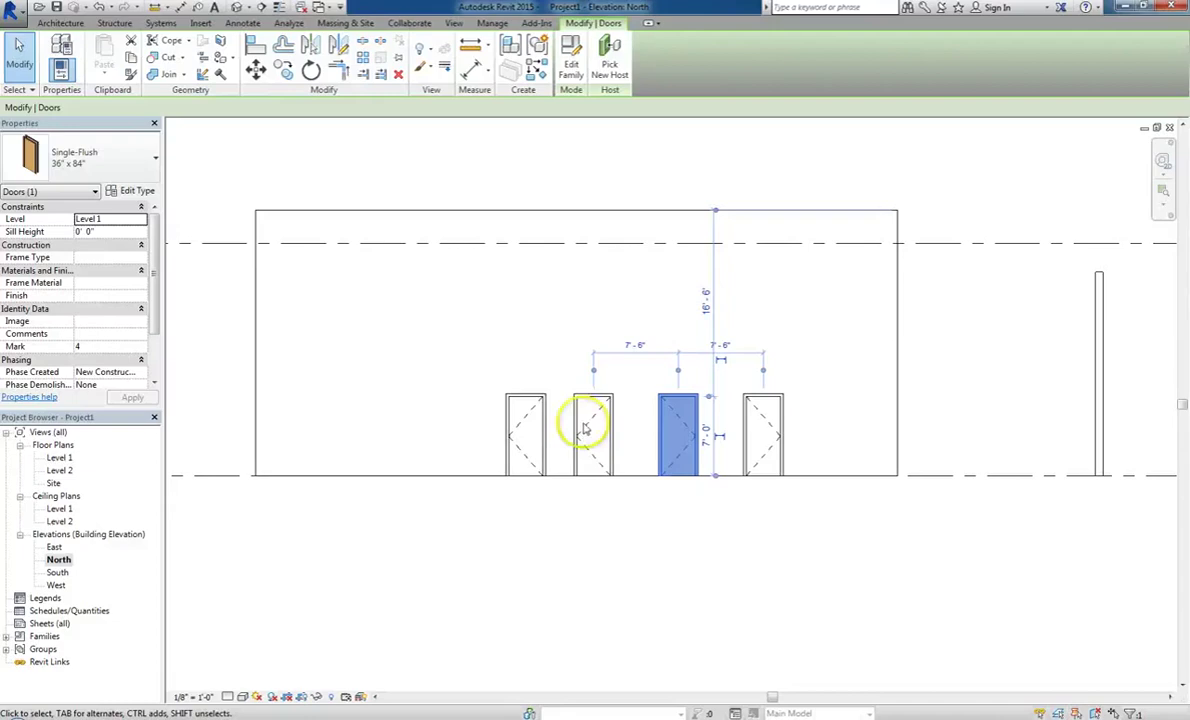
# Step: Drag the leftmost door toward the left end of the north wall
pyautogui.moveTo(585, 428); pyautogui.dragTo(559, 423)
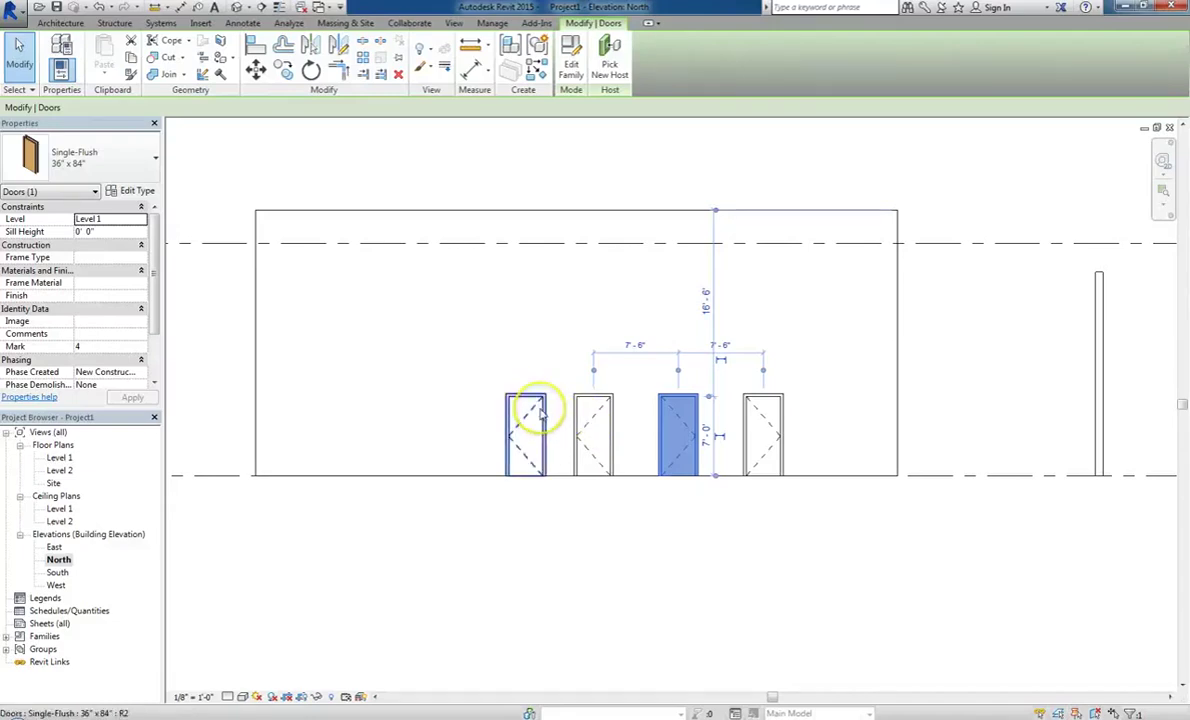
pyautogui.click(538, 420)
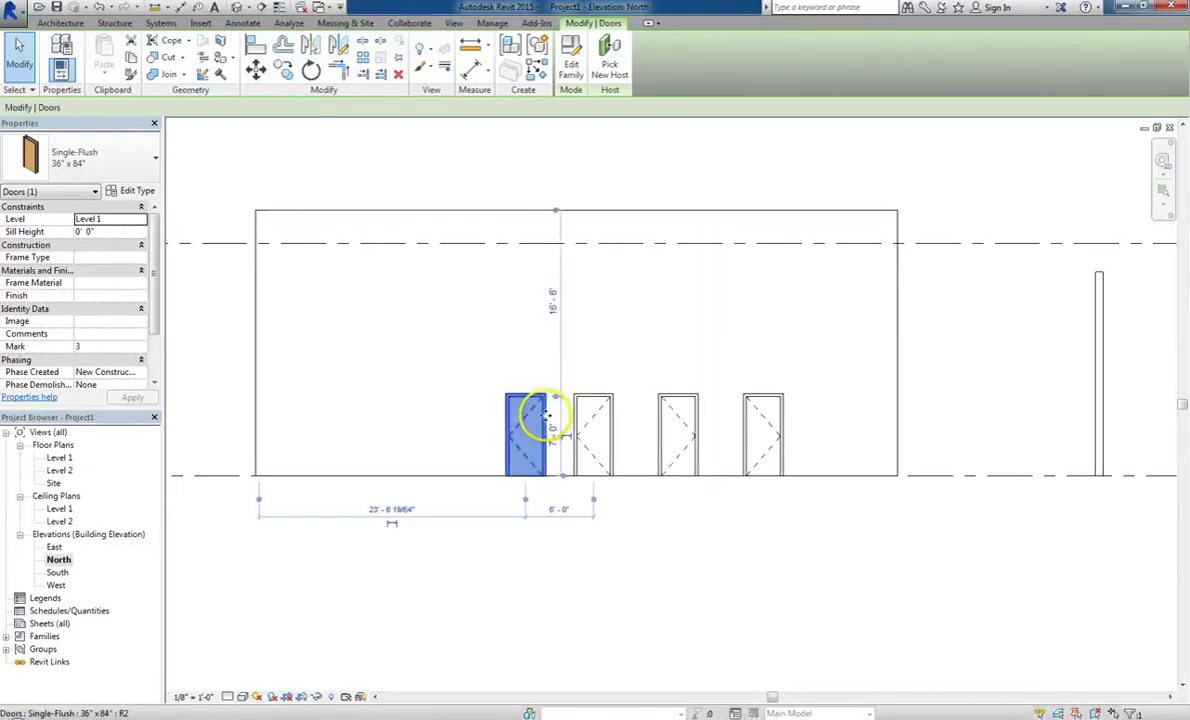
pyautogui.moveTo(548, 419); pyautogui.dragTo(350, 420)
# Step: Move the second door so it sits 11'-6" from the first door
pyautogui.click(590, 420)
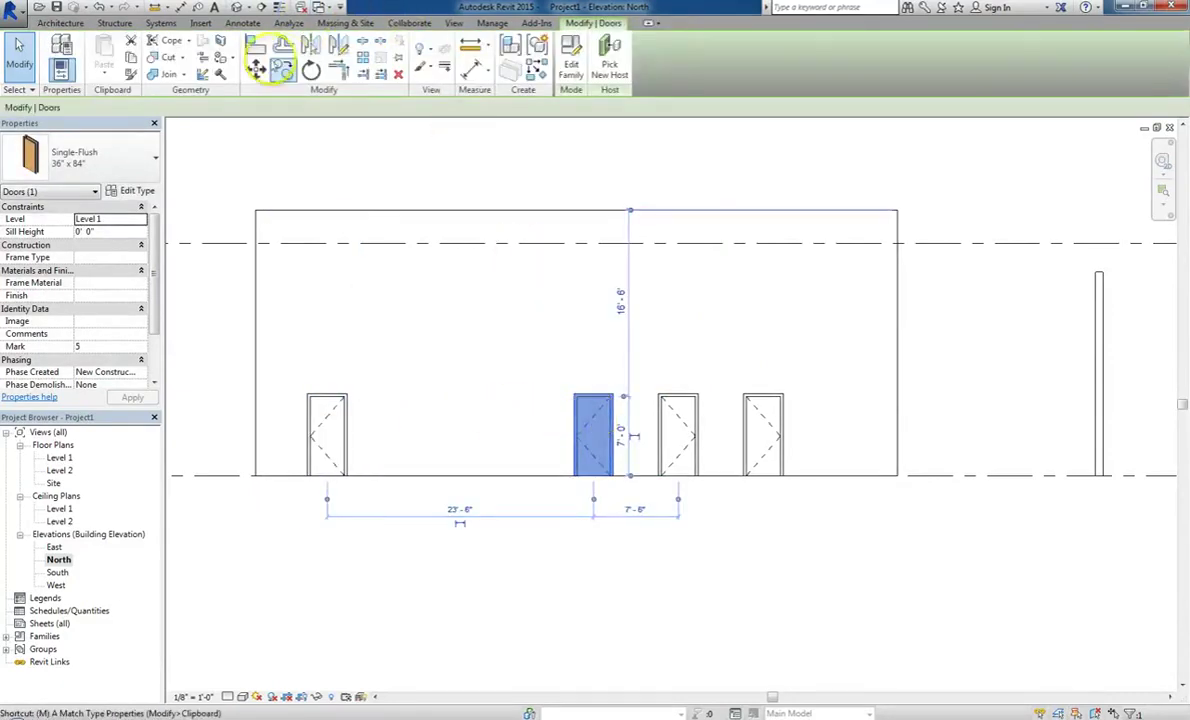
pyautogui.click(256, 68)
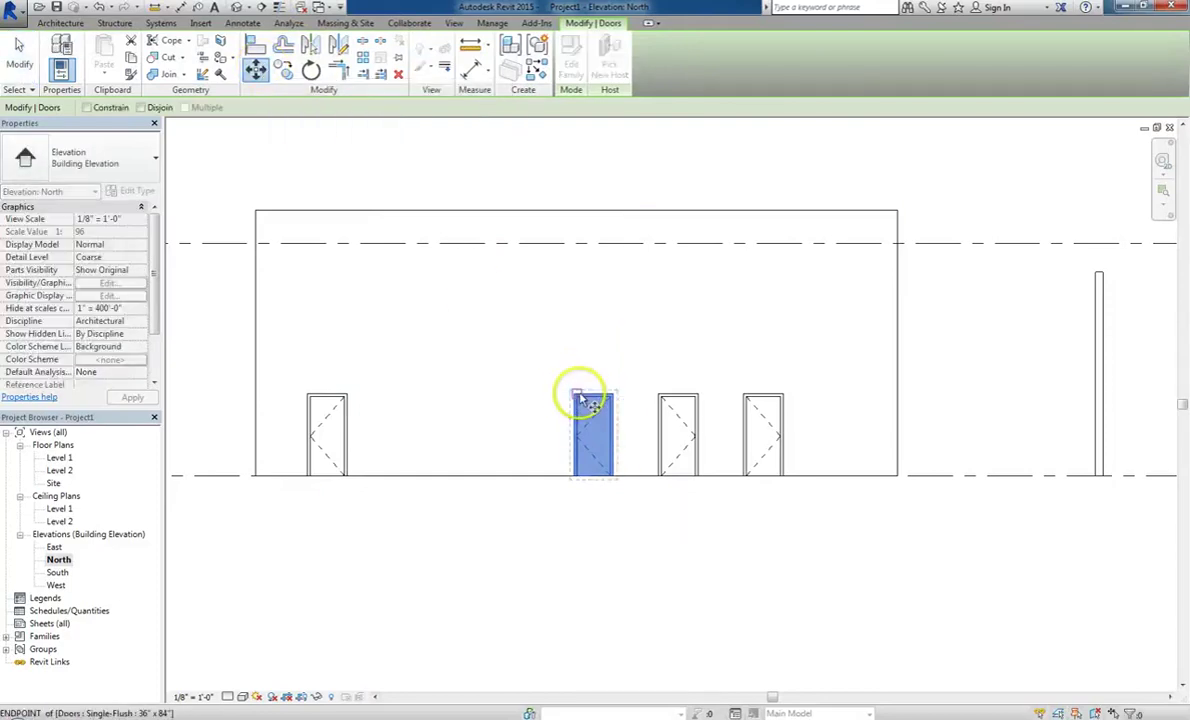
pyautogui.click(579, 394)
pyautogui.click(443, 395)
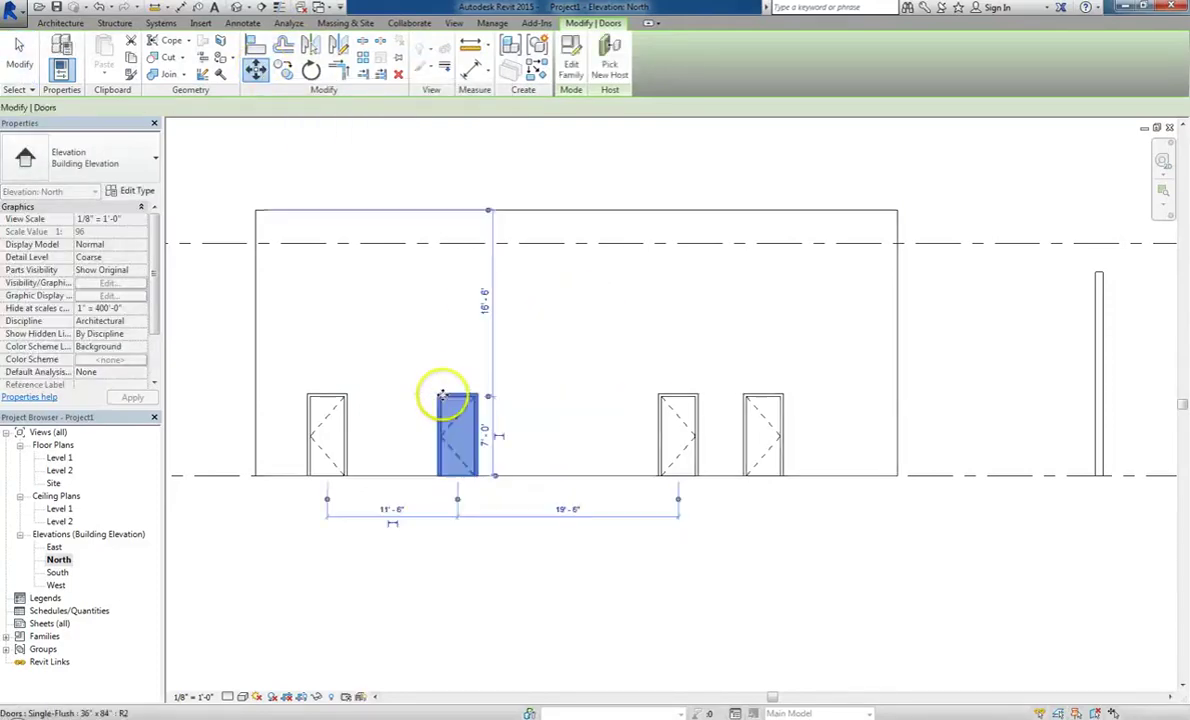
pyautogui.press('Escape')
pyautogui.click(62, 457)
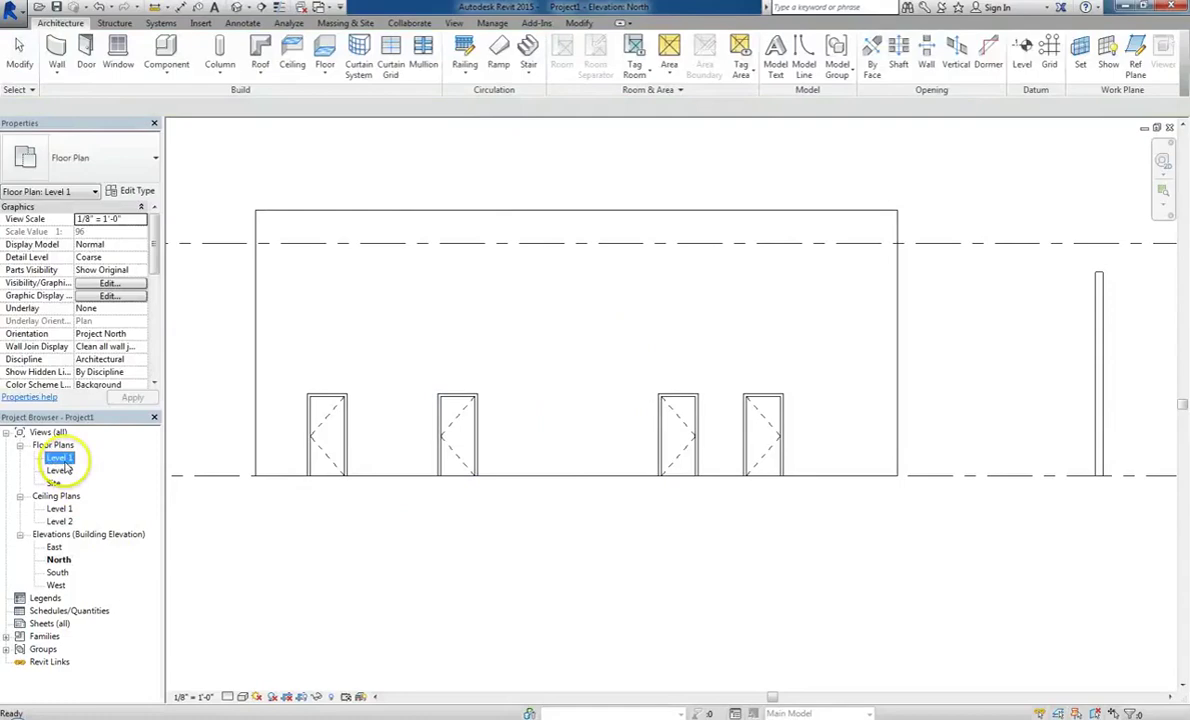
# Step: In the Level 1 plan, select the inward-swinging and right-of-centre doors to check their swing
pyautogui.doubleClick(60, 457)
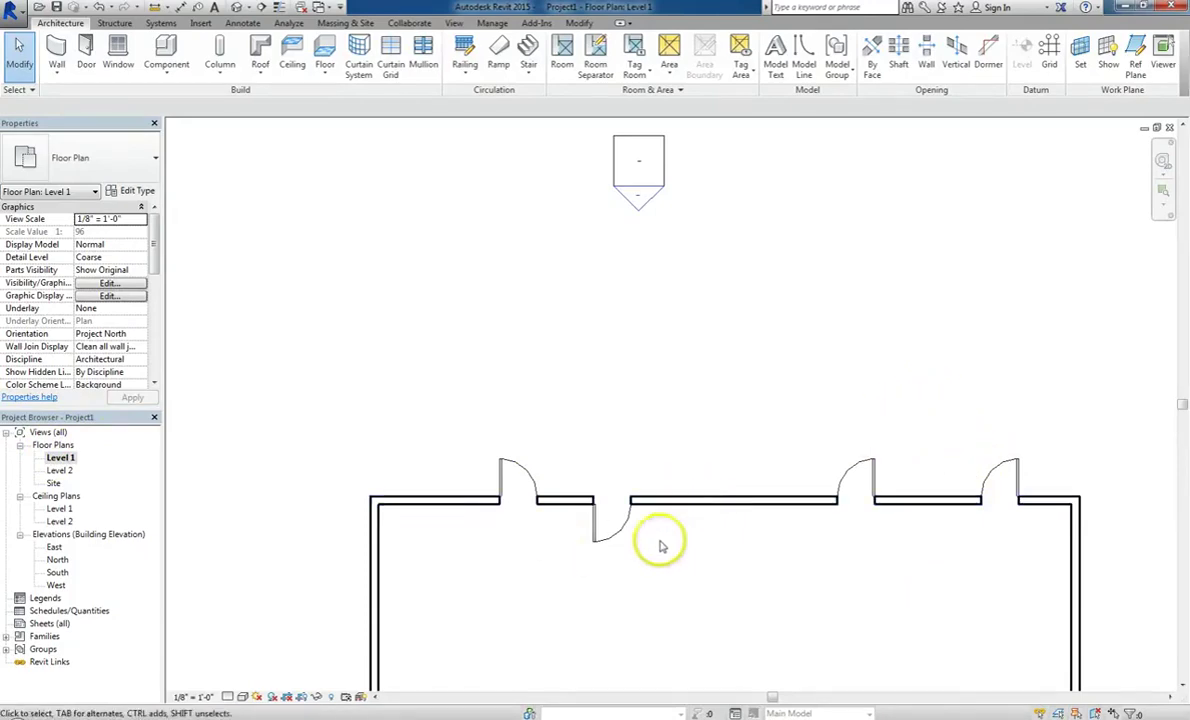
pyautogui.click(610, 535)
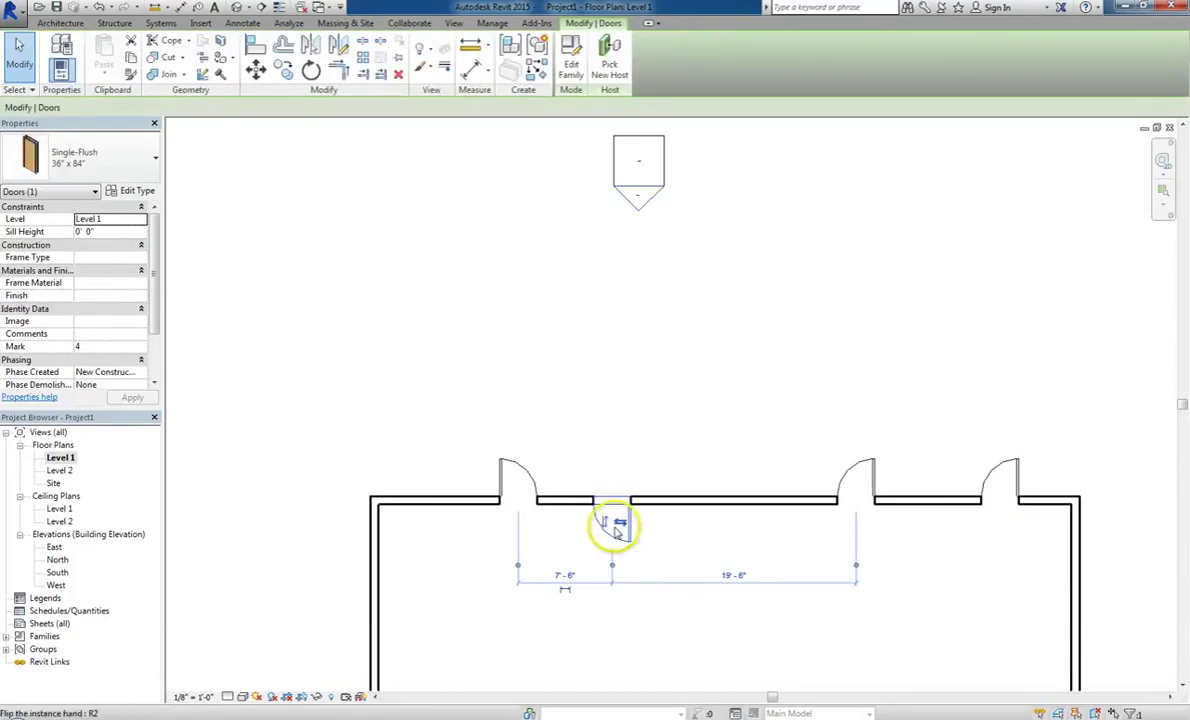
pyautogui.click(895, 460)
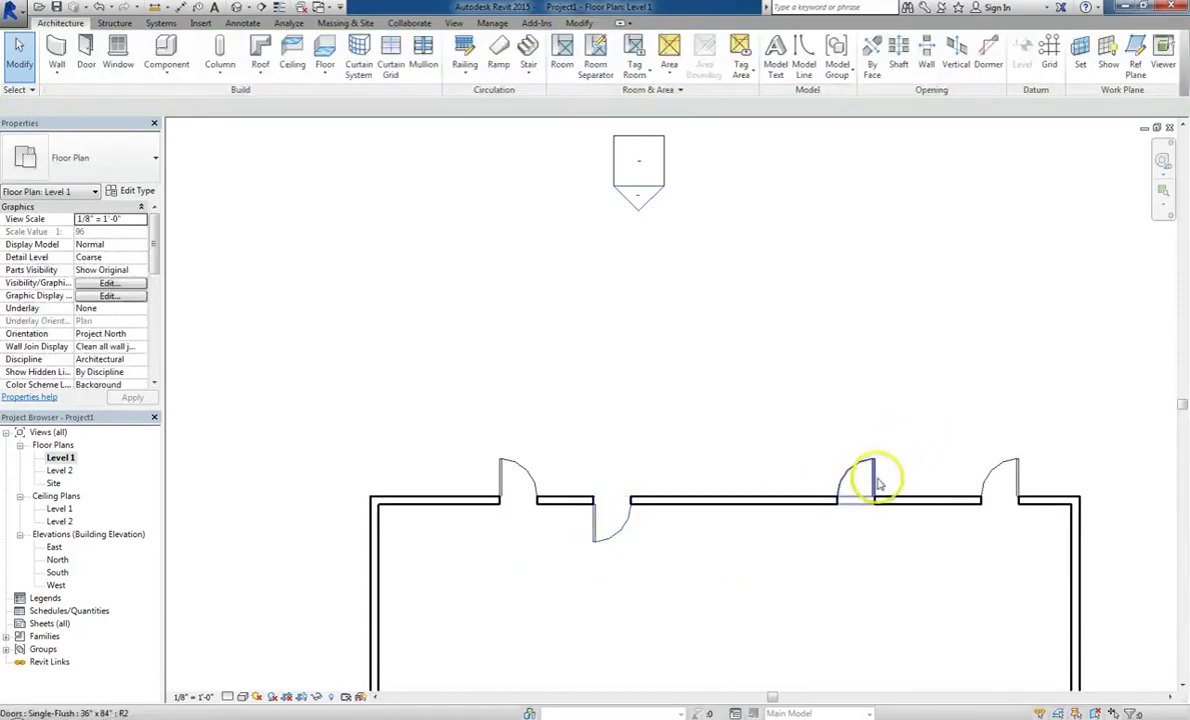
pyautogui.click(886, 481)
pyautogui.click(645, 443)
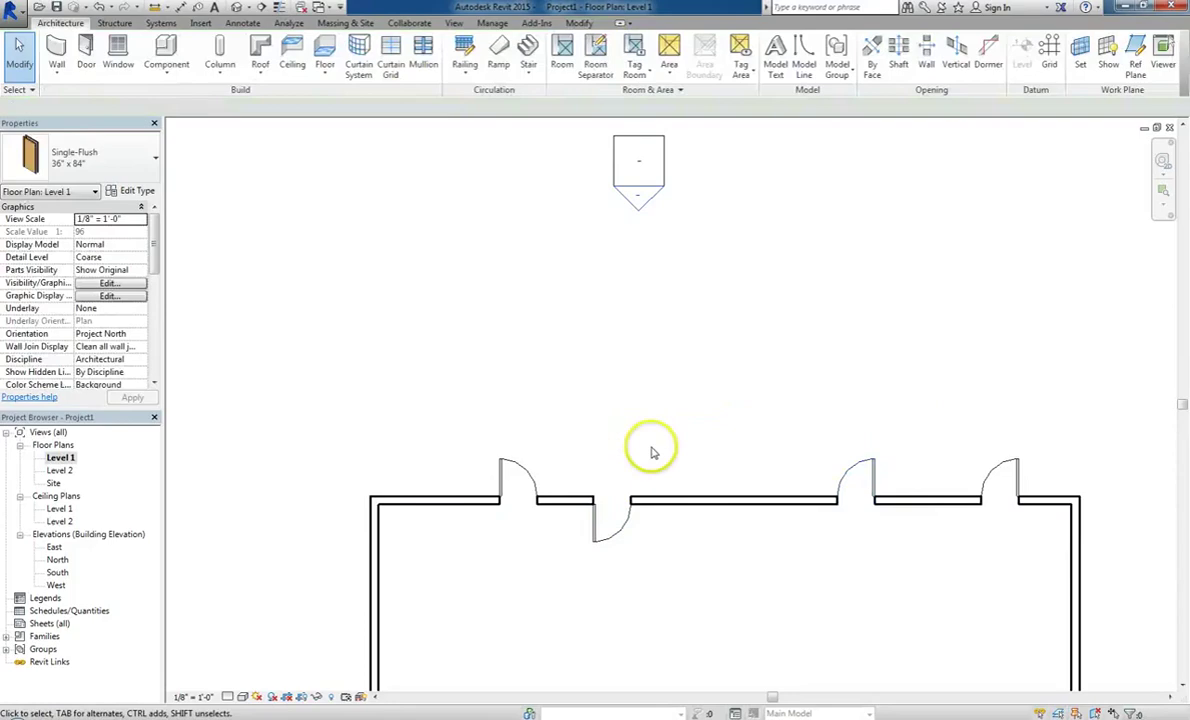
pyautogui.click(856, 476)
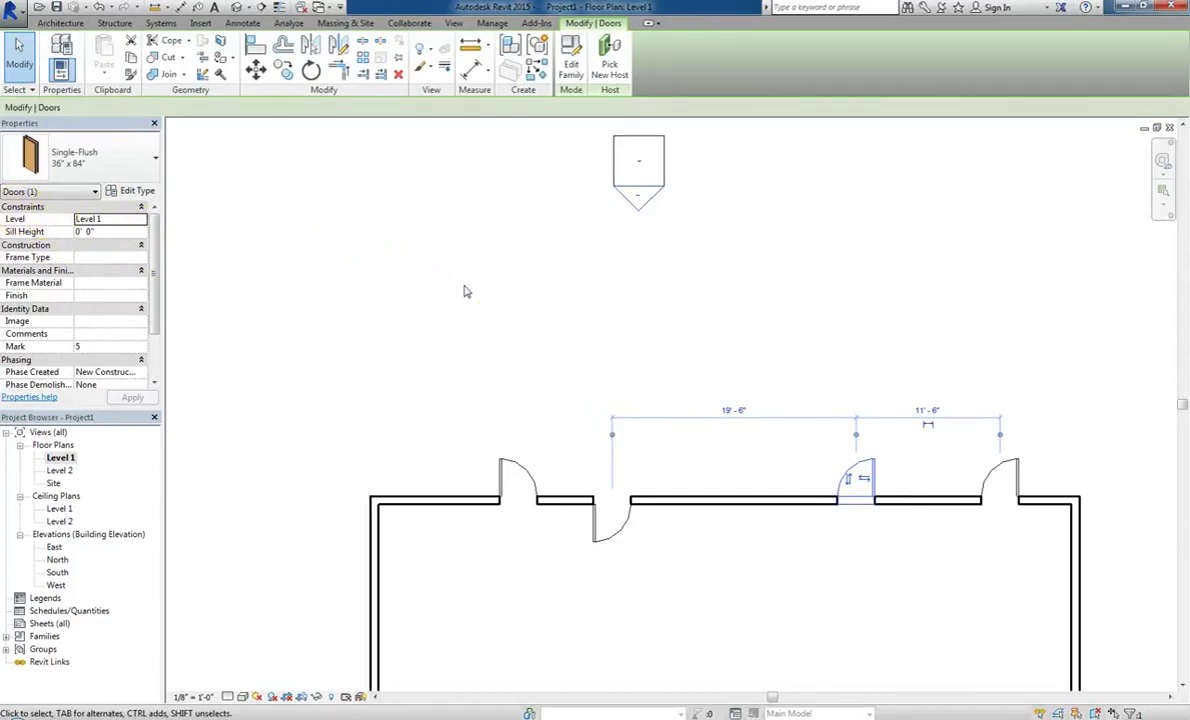
pyautogui.click(490, 353)
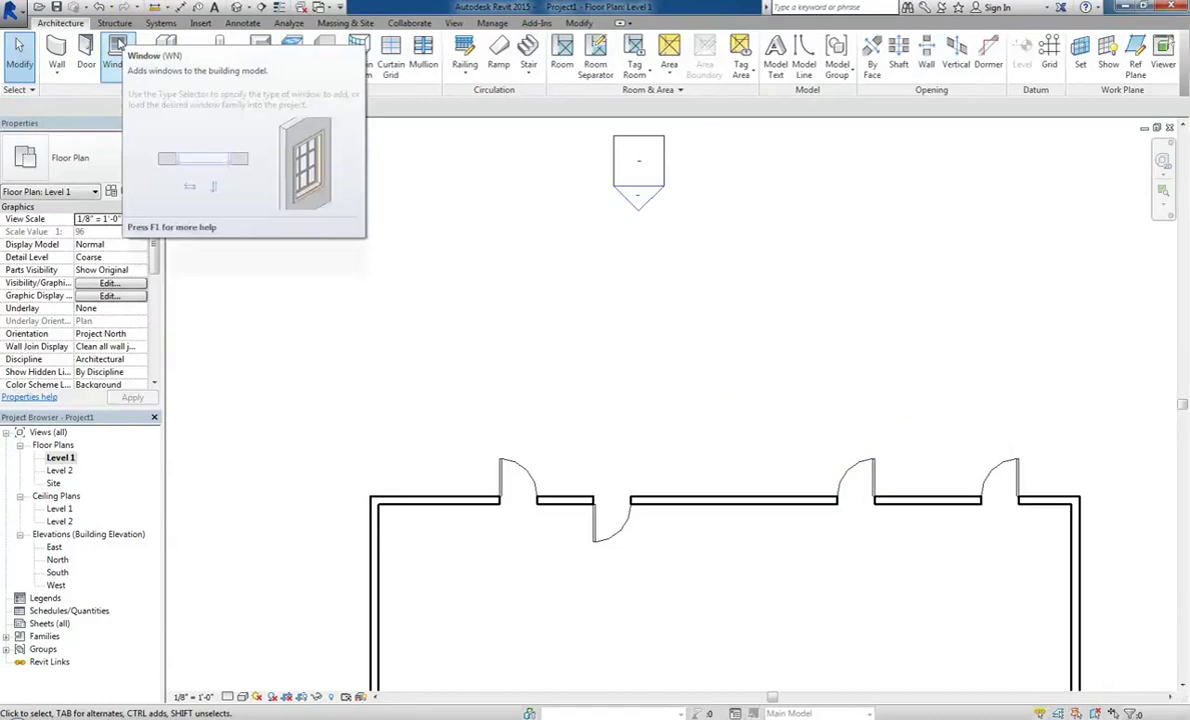
# Step: Place two Fixed 36" x 48" windows in the north wall between the middle doors, then select one
pyautogui.click(117, 45)
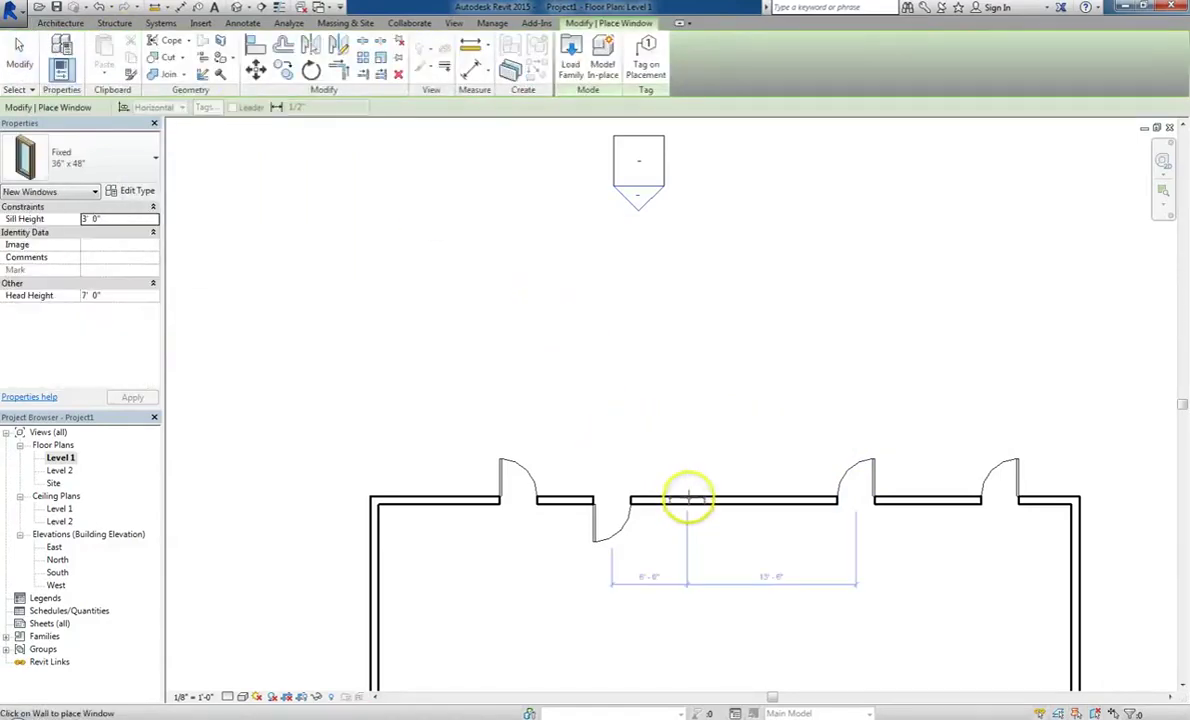
pyautogui.click(687, 497)
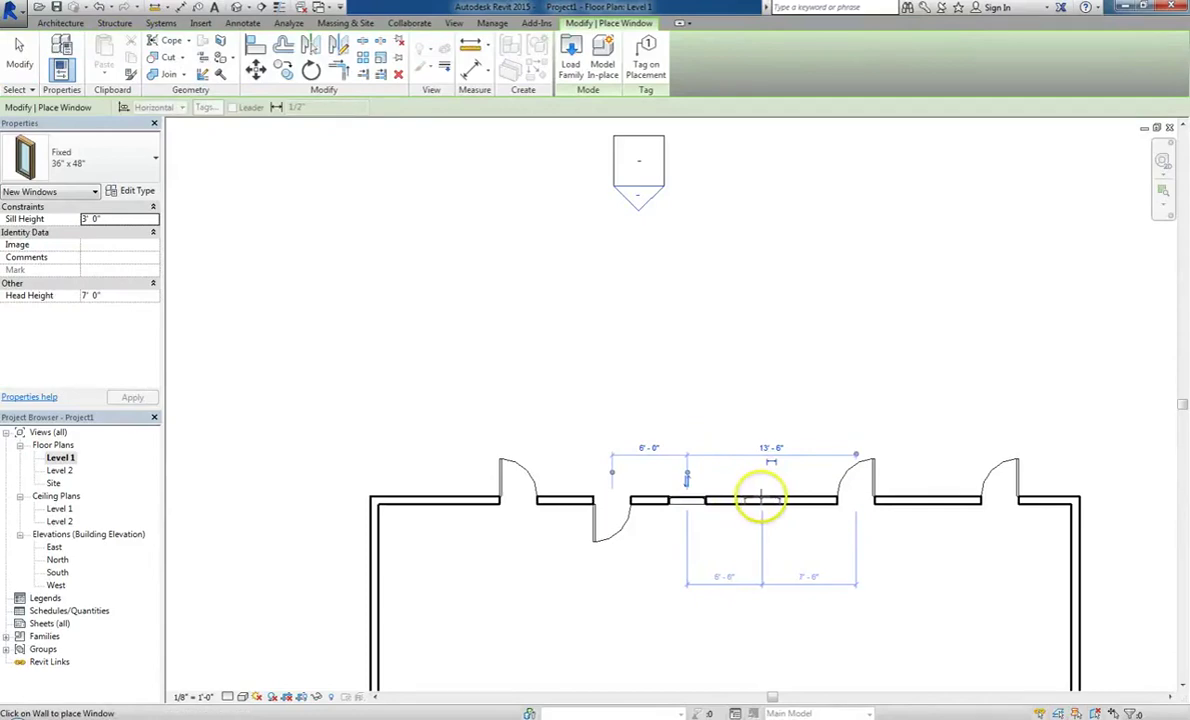
pyautogui.click(761, 497)
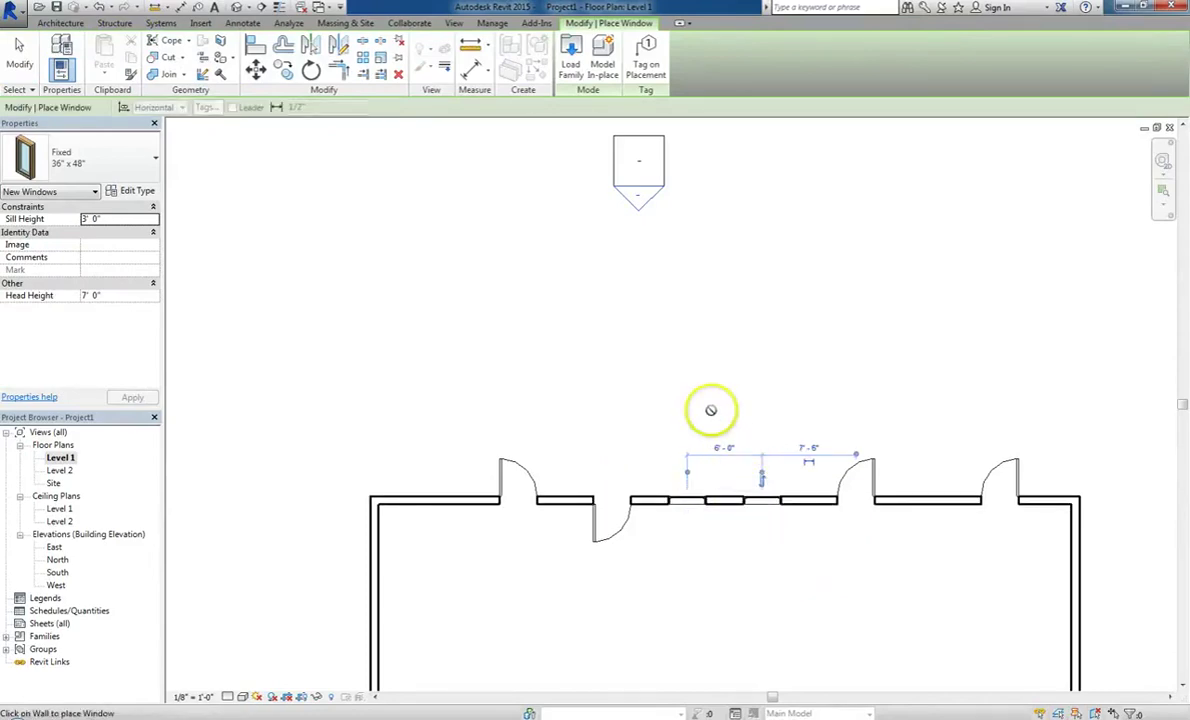
pyautogui.press('Escape')
pyautogui.press('Escape')
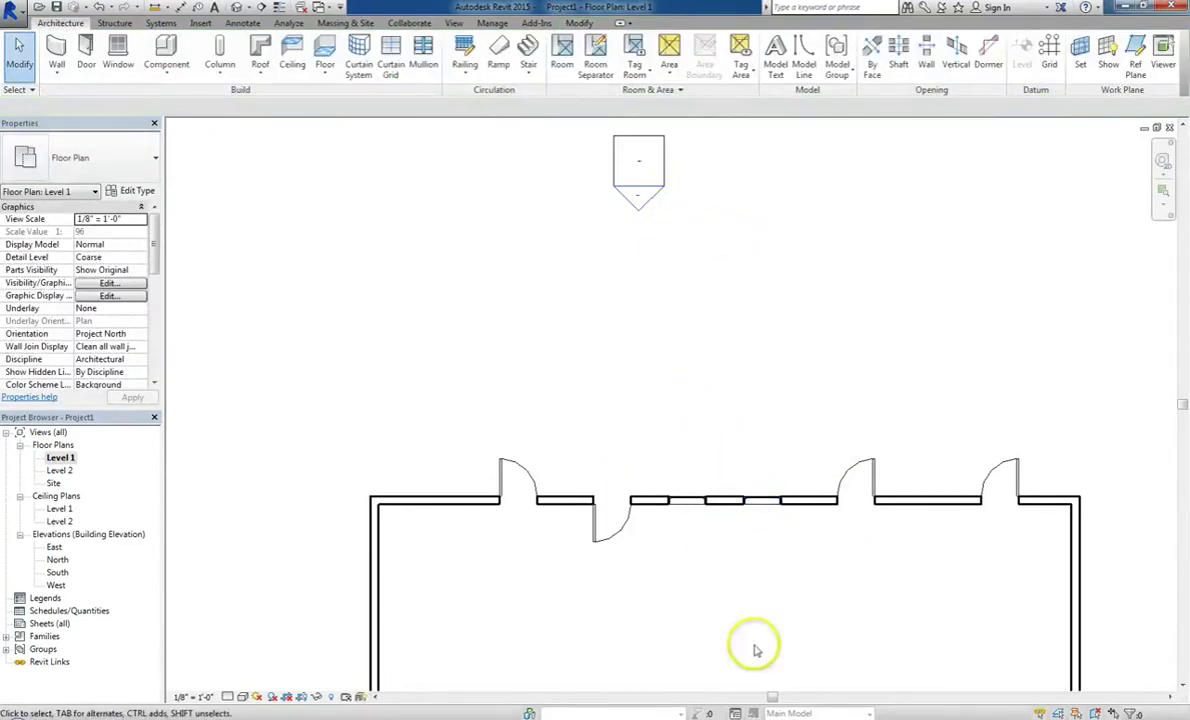
pyautogui.click(768, 500)
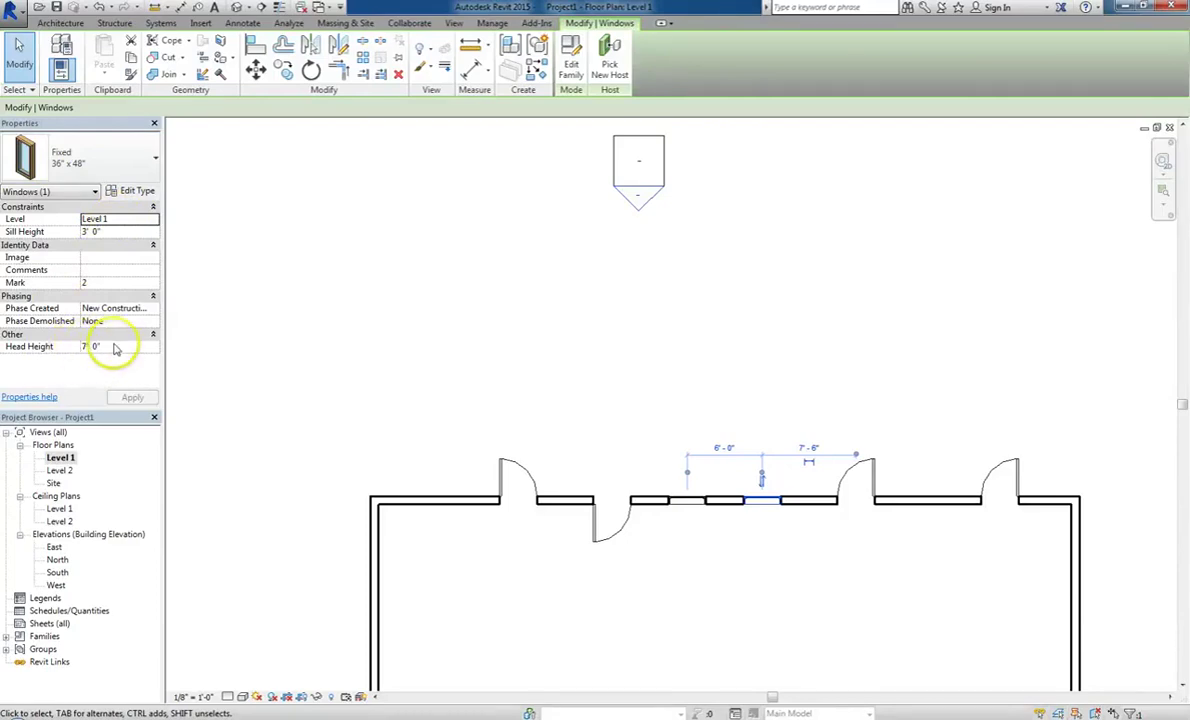
# Step: Open the North elevation and select the left fixed window to check it
pyautogui.click(662, 255)
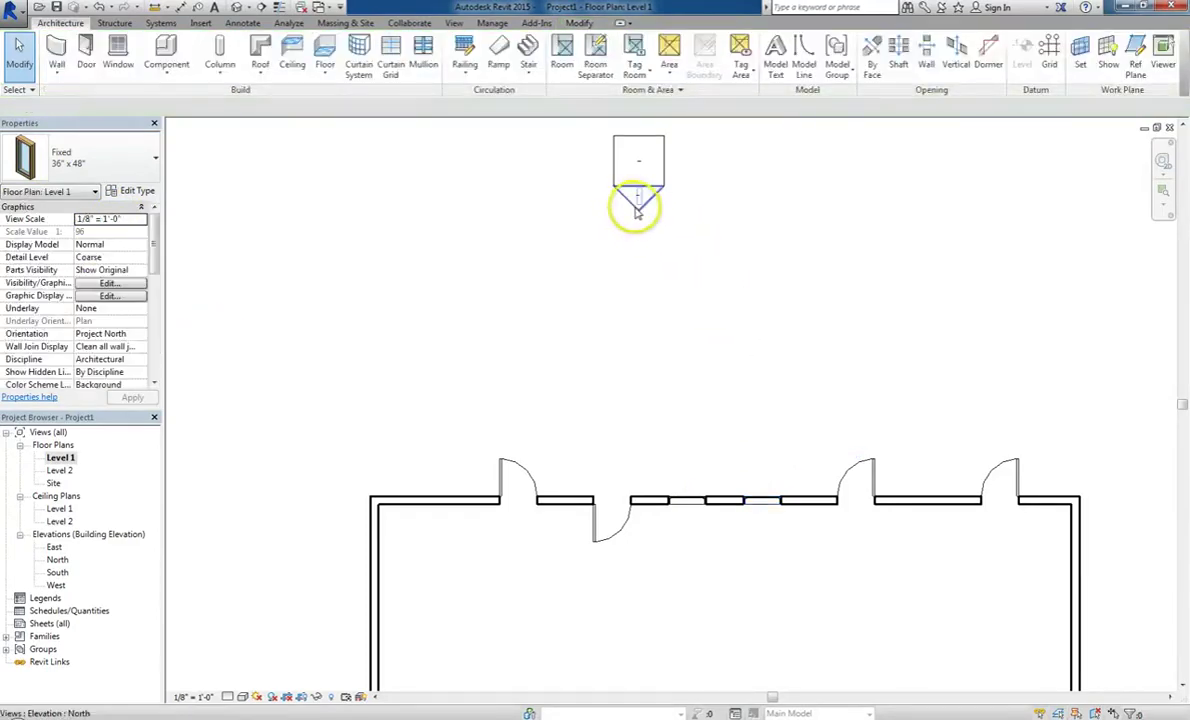
pyautogui.click(641, 208)
pyautogui.doubleClick(646, 208)
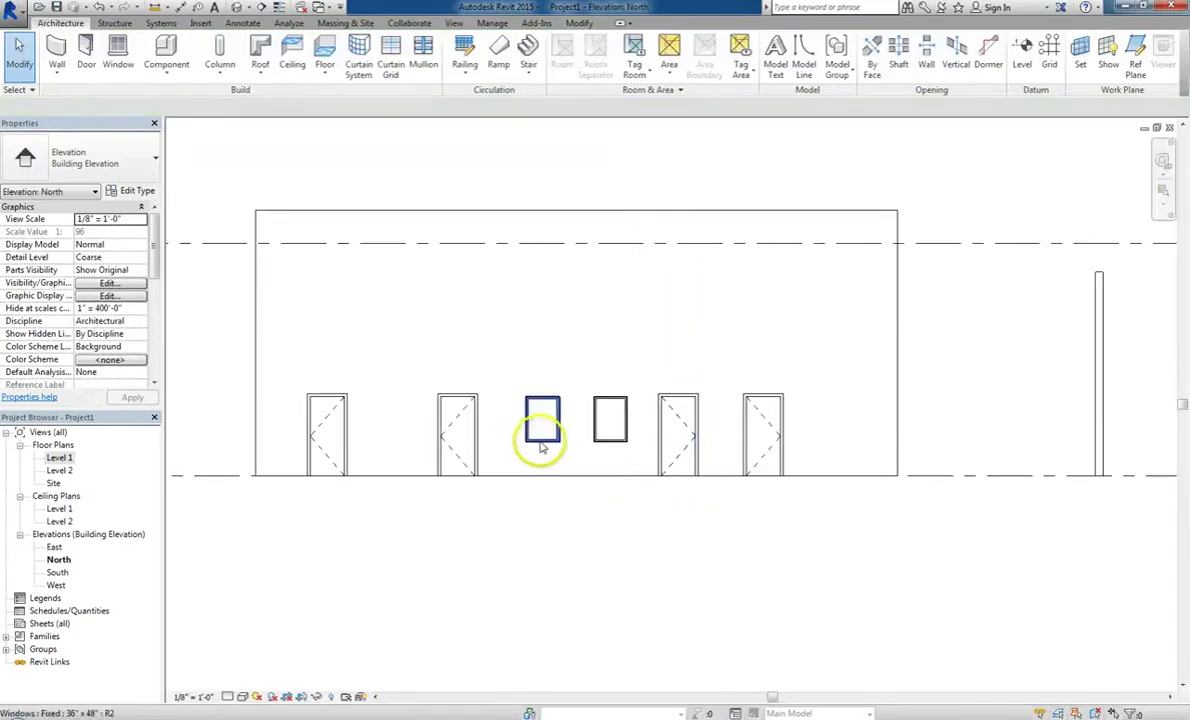
pyautogui.click(539, 440)
pyautogui.scroll(3, 525, 432)
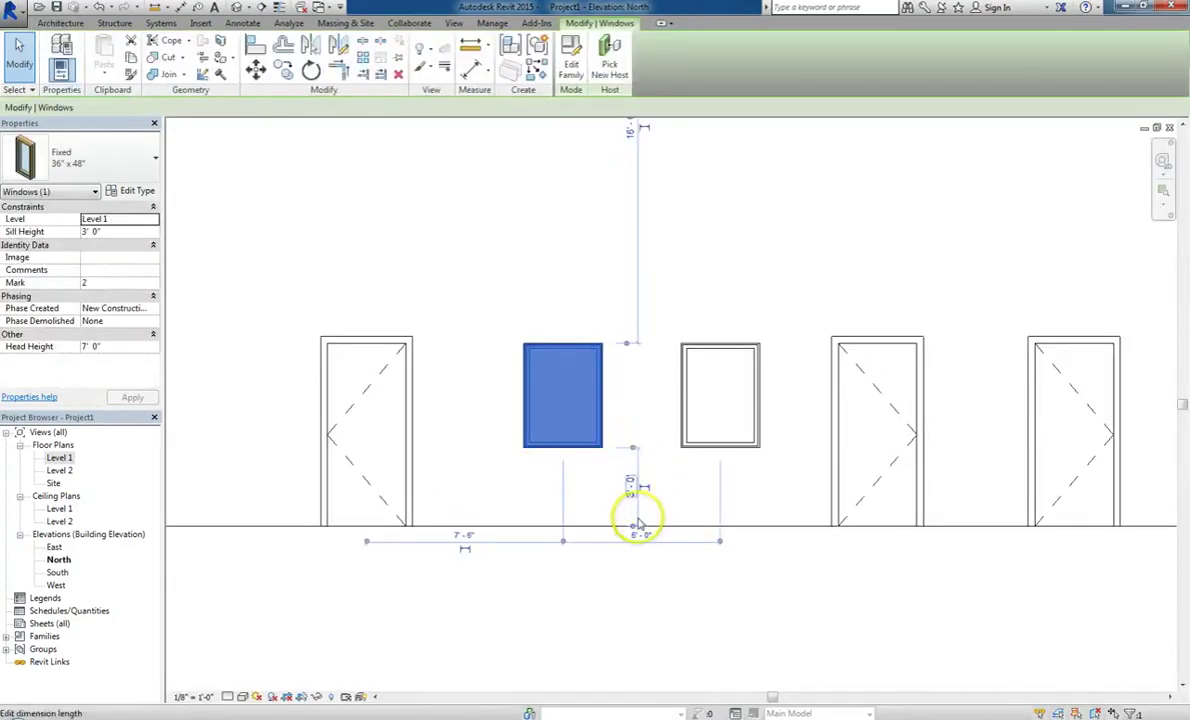
pyautogui.scroll(-1, 631, 459)
pyautogui.scroll(-2, 631, 459)
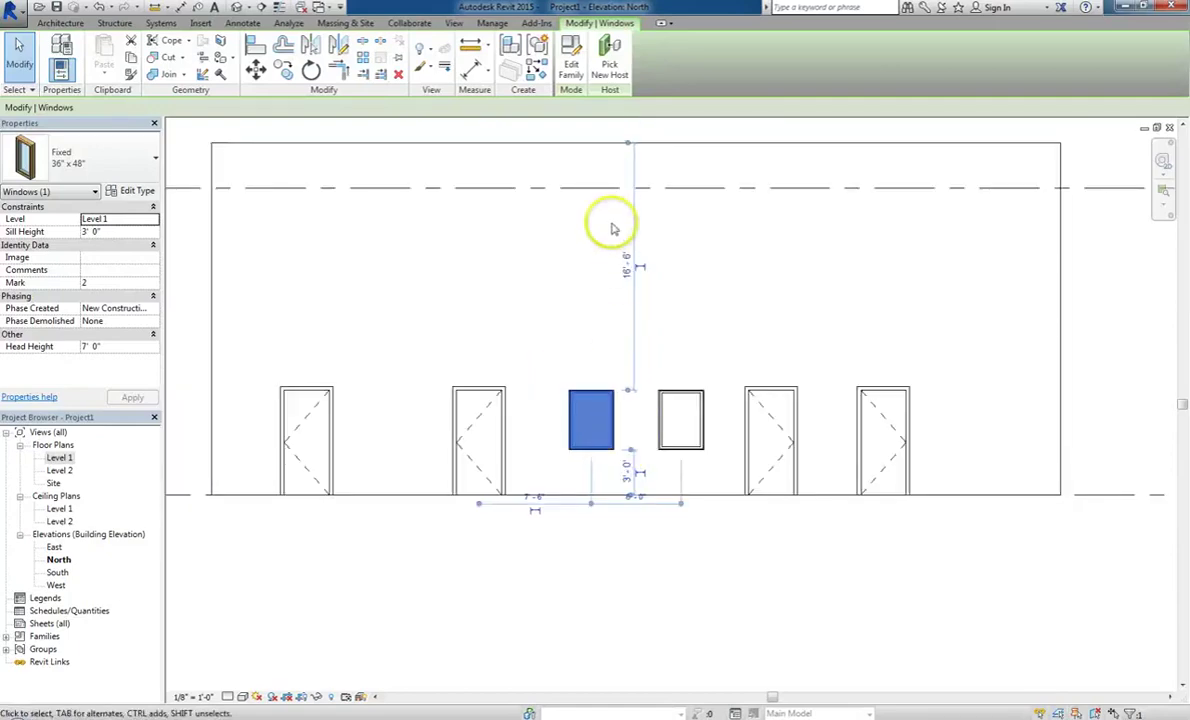
pyautogui.scroll(2, 297, 315)
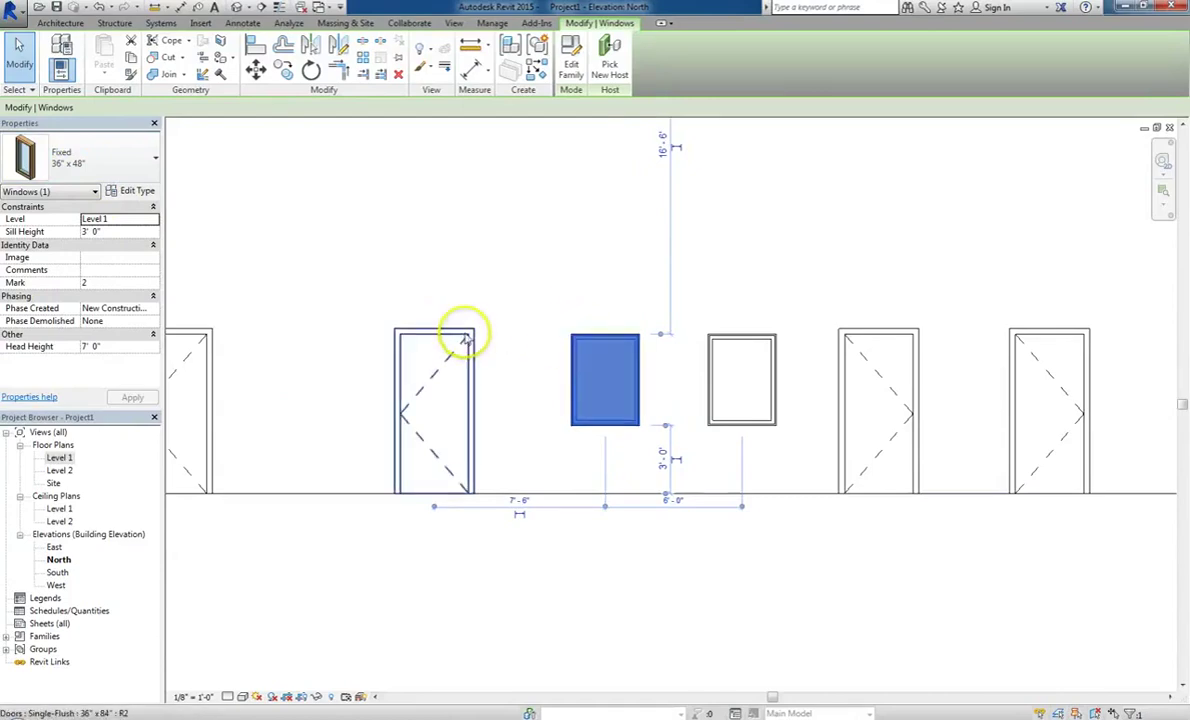
pyautogui.scroll(-1, 490, 410)
pyautogui.scroll(-1, 545, 515)
# Step: Inspect the adjacent door and window, framing the whole wall with both level heads visible
pyautogui.moveTo(810, 548); pyautogui.dragTo(678, 580, button='middle')
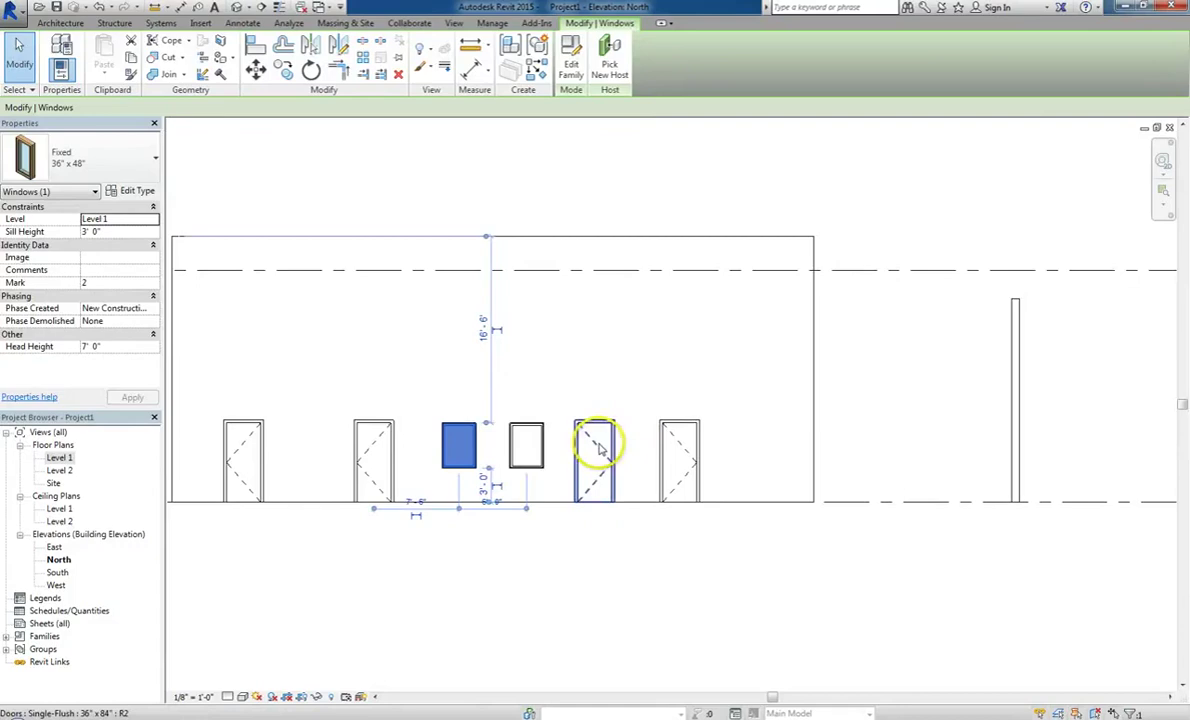
pyautogui.click(600, 450)
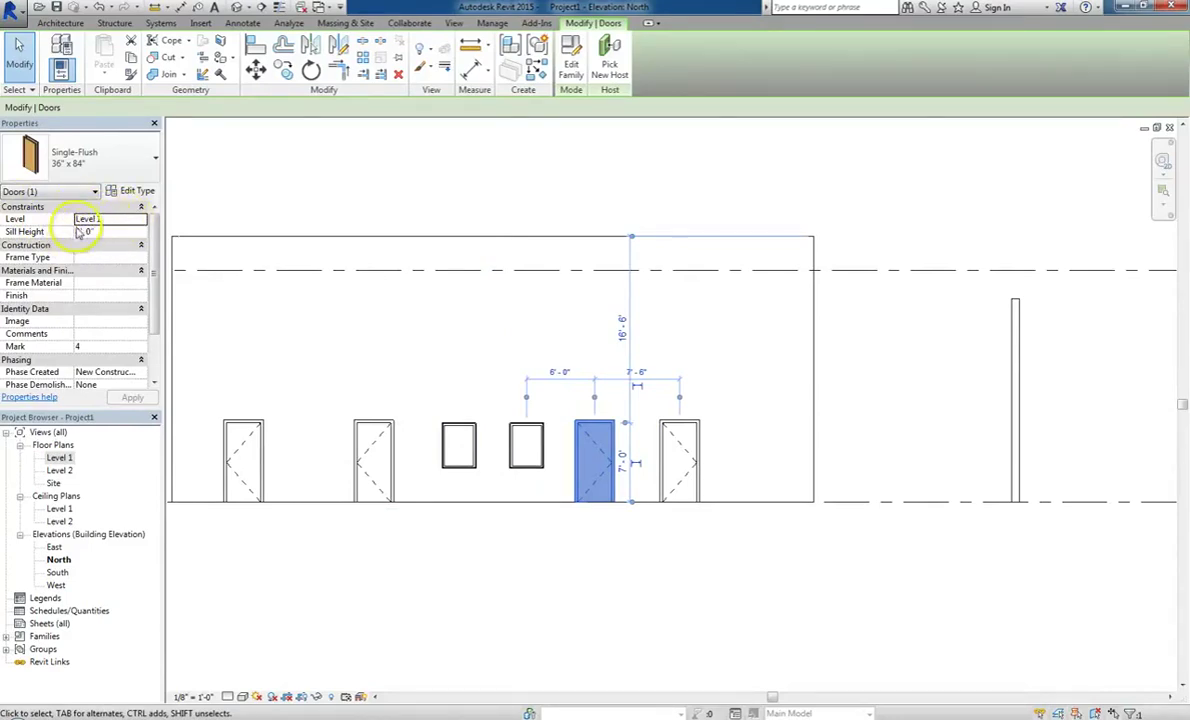
pyautogui.click(458, 452)
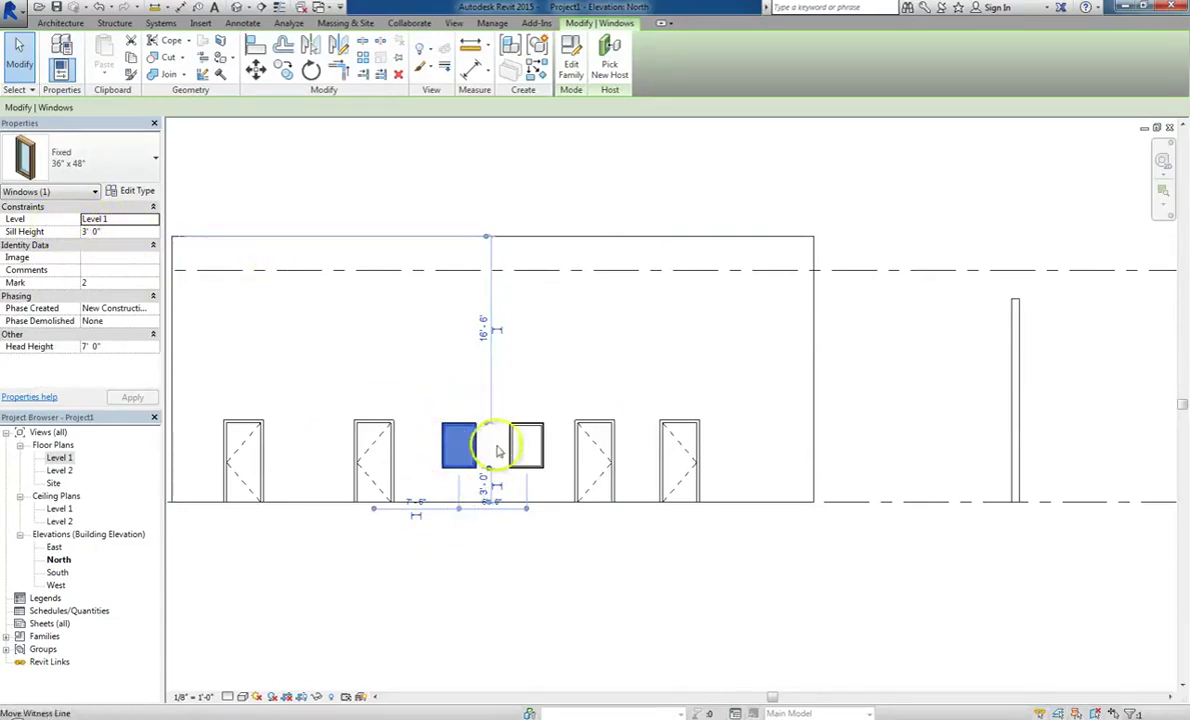
pyautogui.scroll(-1, 600, 632)
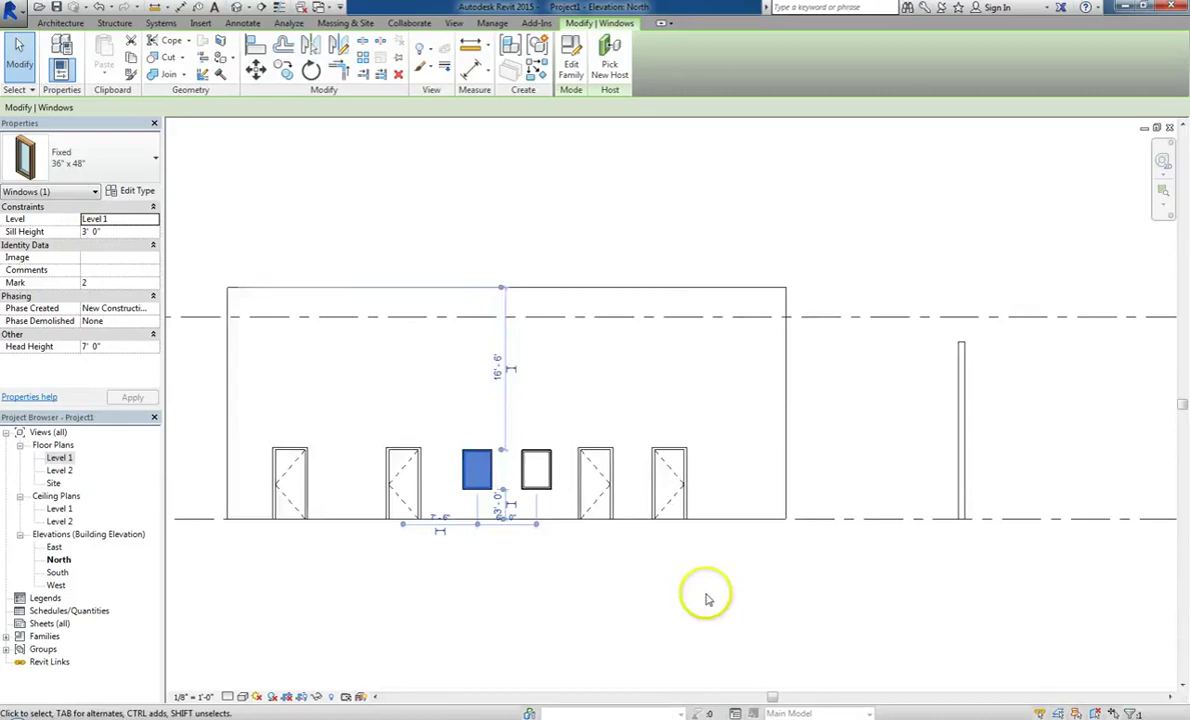
pyautogui.scroll(-3, 706, 598)
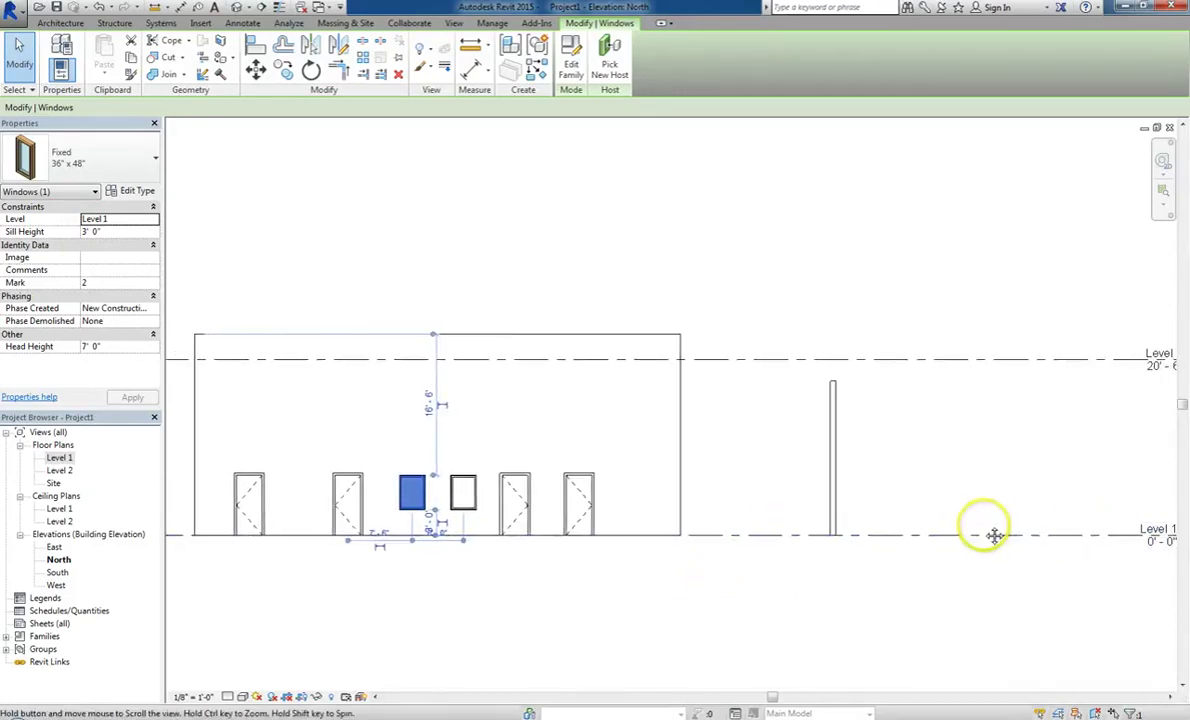
pyautogui.moveTo(1148, 524); pyautogui.dragTo(983, 507, button='middle')
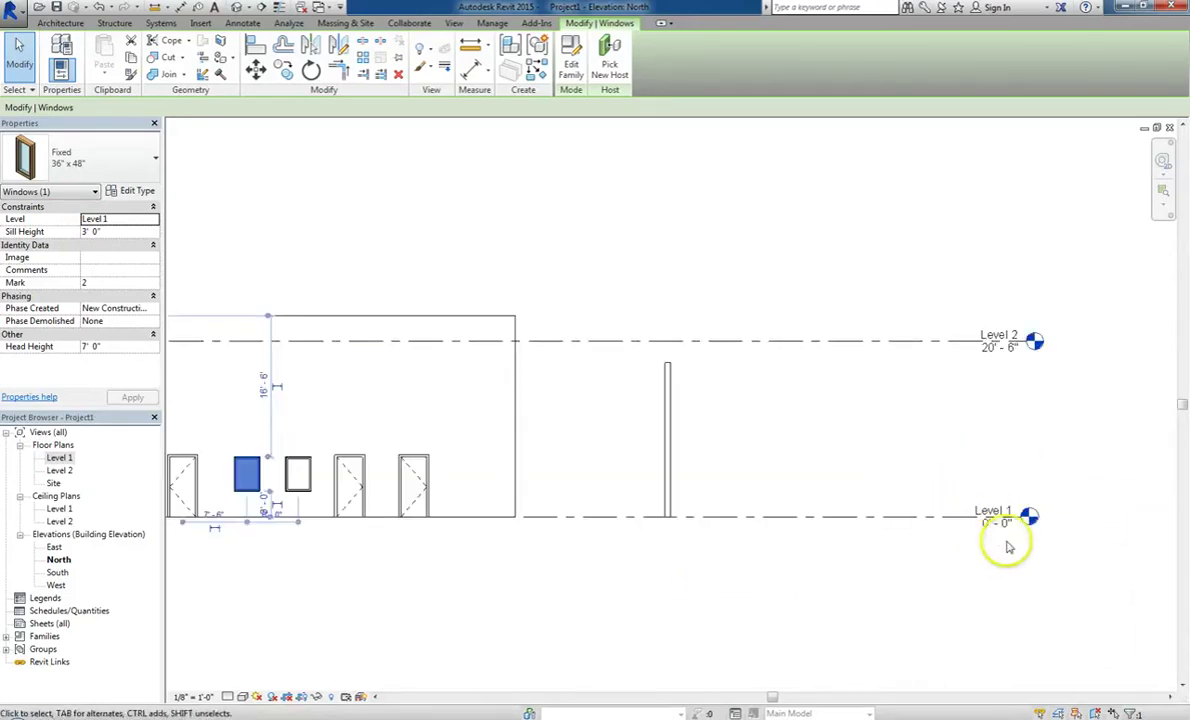
pyautogui.moveTo(810, 478); pyautogui.dragTo(935, 486, button='middle')
# Step: Set the Top Constraint of all four walls to Unconnected
pyautogui.click(930, 350)
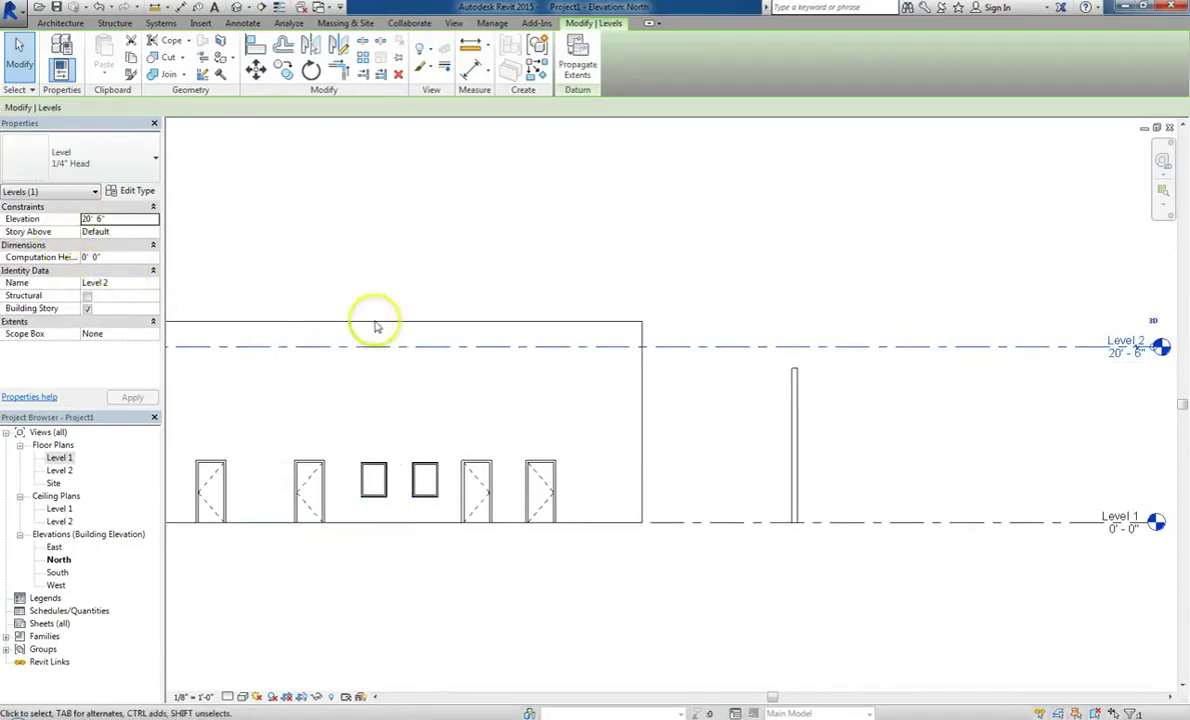
pyautogui.click(688, 258)
pyautogui.moveTo(688, 258); pyautogui.dragTo(899, 263, button='middle')
pyautogui.moveTo(899, 263); pyautogui.dragTo(282, 321)
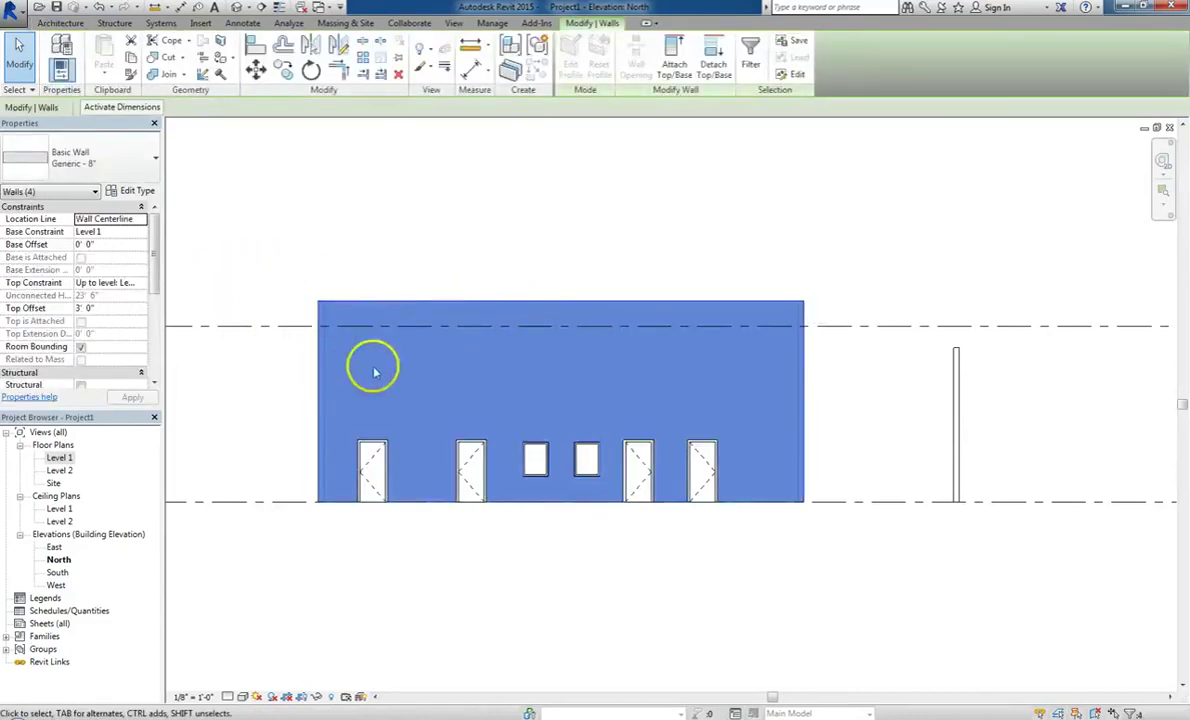
pyautogui.click(143, 286)
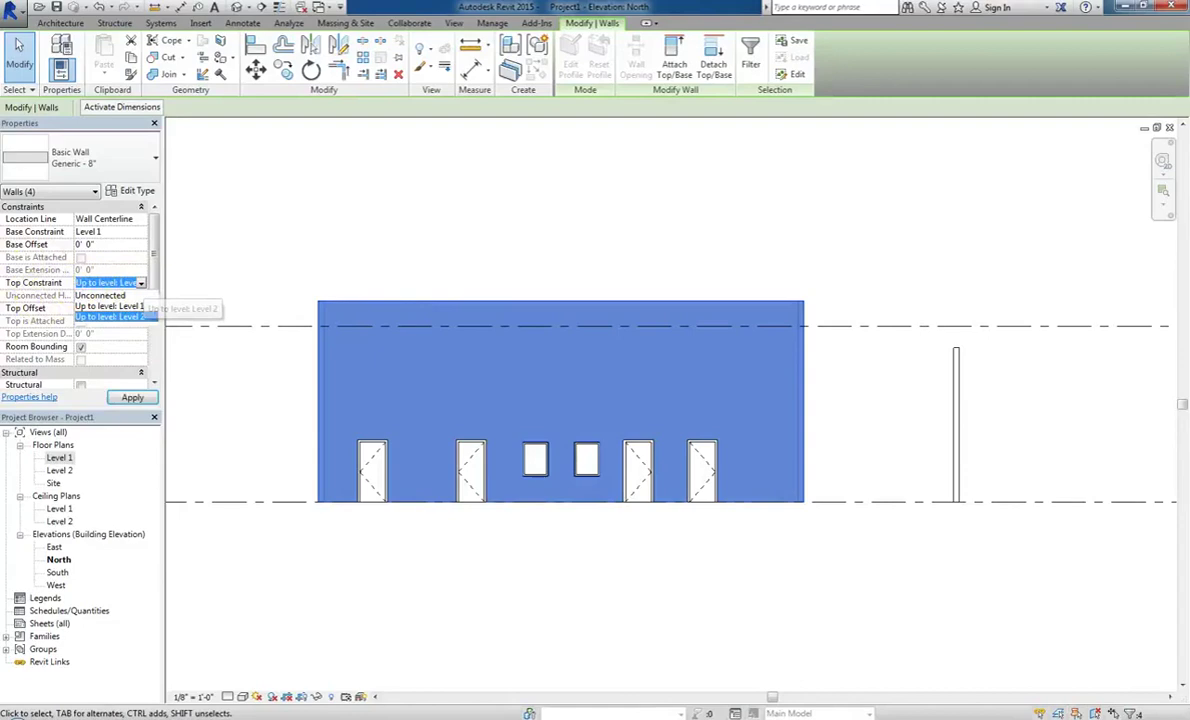
pyautogui.click(122, 296)
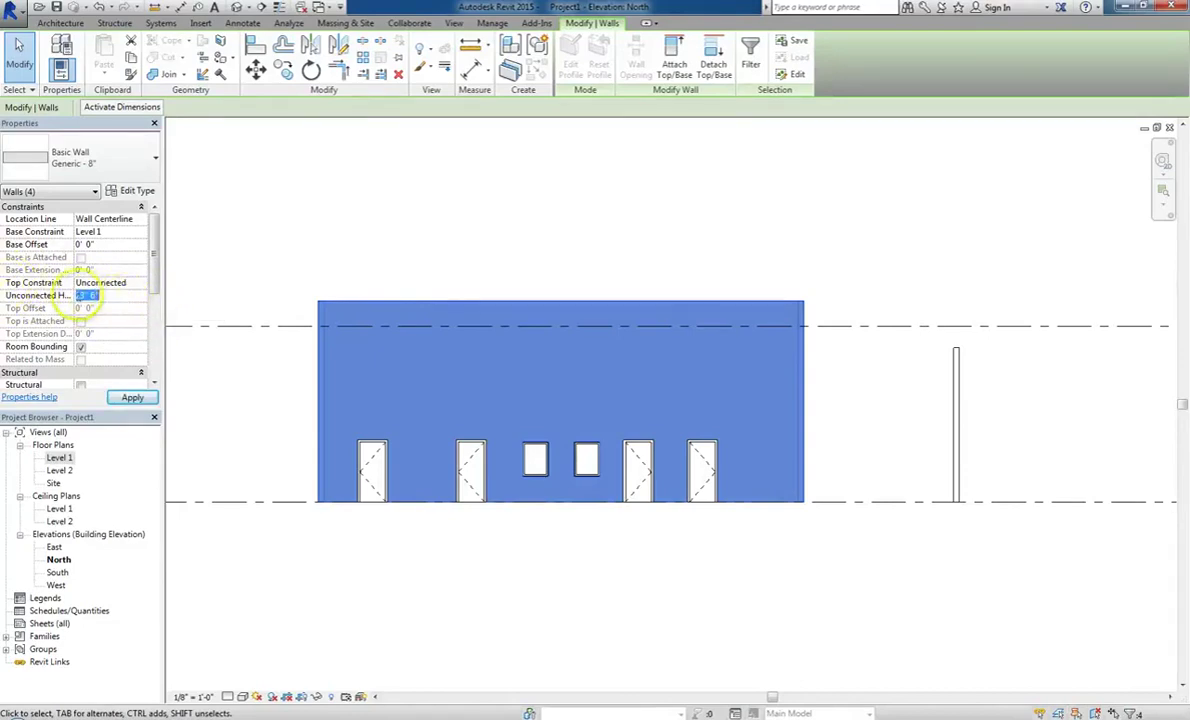
pyautogui.click(278, 268)
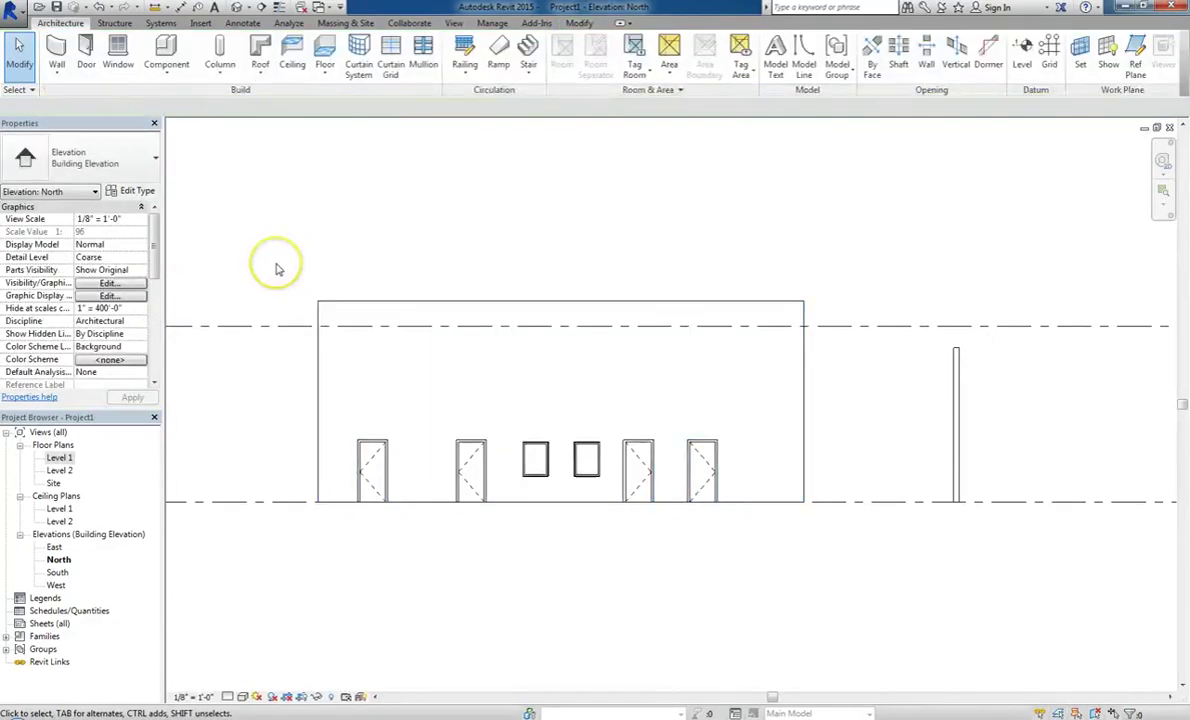
# Step: Drag Level 2 down from 20'-6" to 12'-0"
pyautogui.scroll(-1, 277, 262)
pyautogui.click(980, 321)
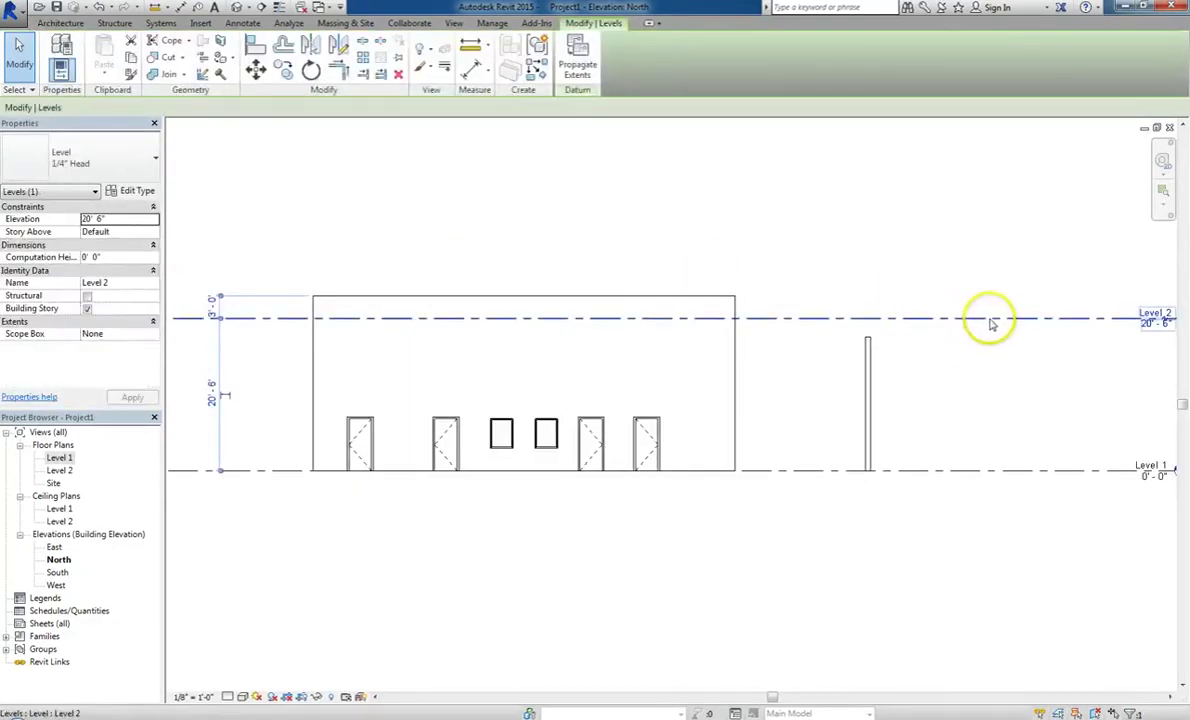
pyautogui.moveTo(990, 322); pyautogui.dragTo(990, 381)
pyautogui.click(947, 341)
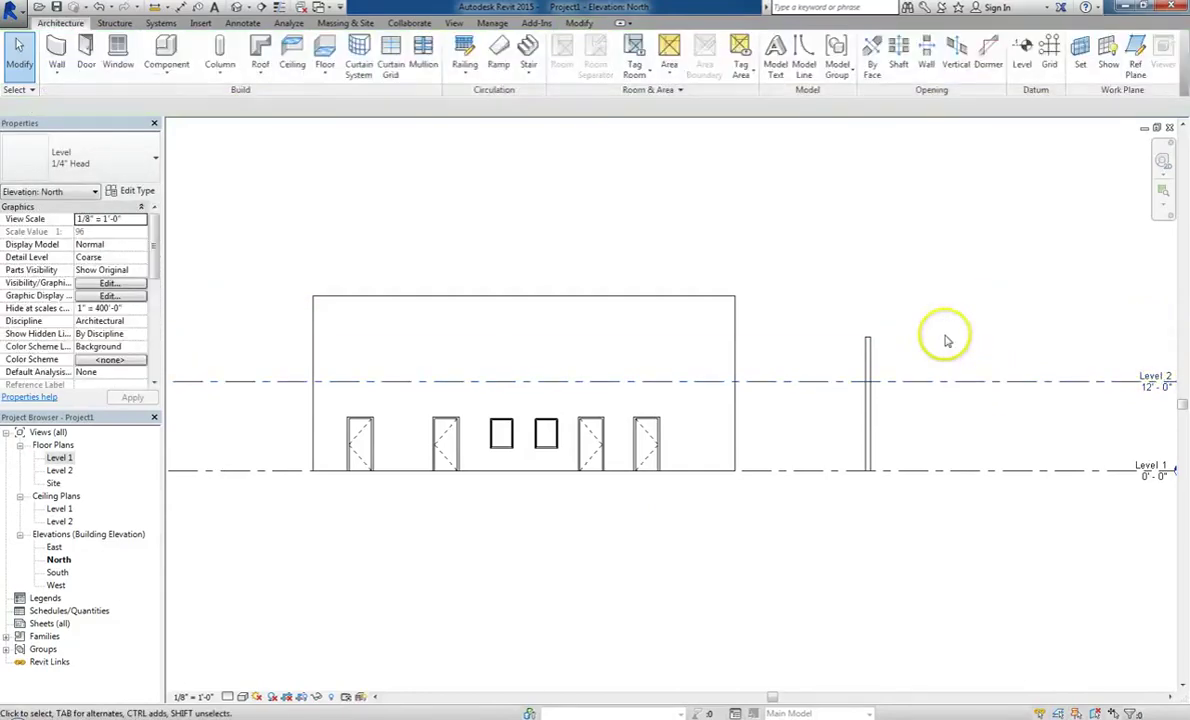
# Step: Change the left fixed window's Level from Level 1 to Level 2, keeping its 3'-0" sill
pyautogui.click(509, 447)
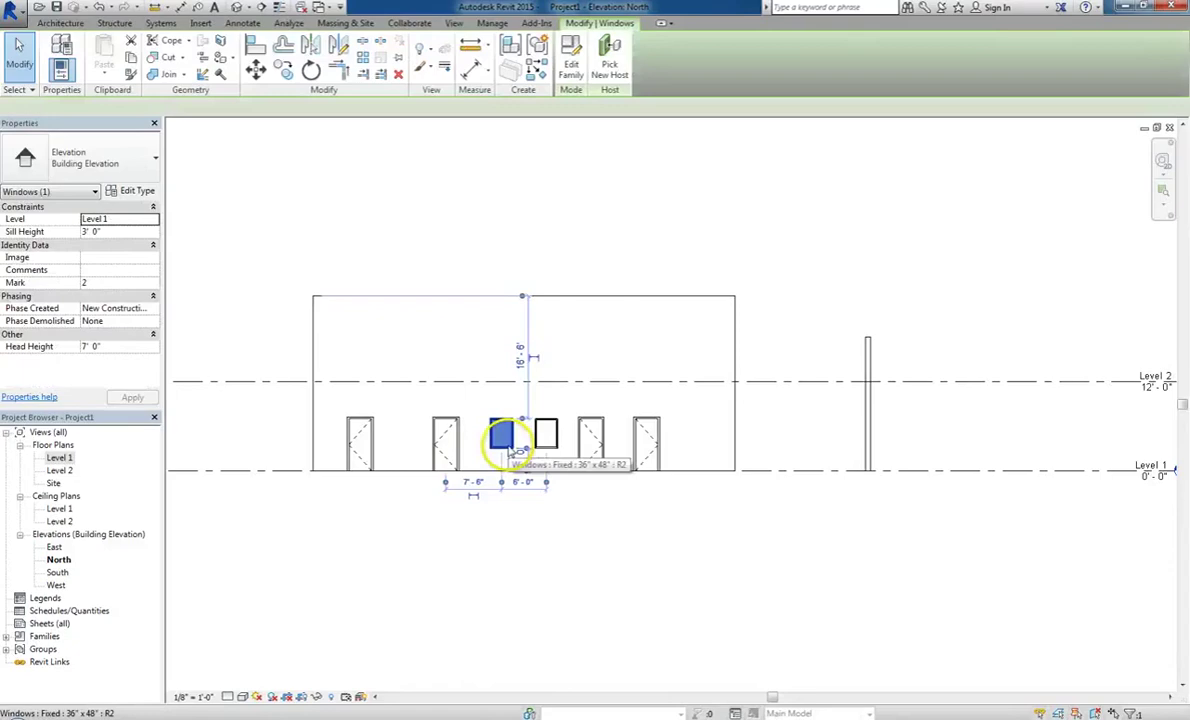
pyautogui.scroll(1, 563, 413)
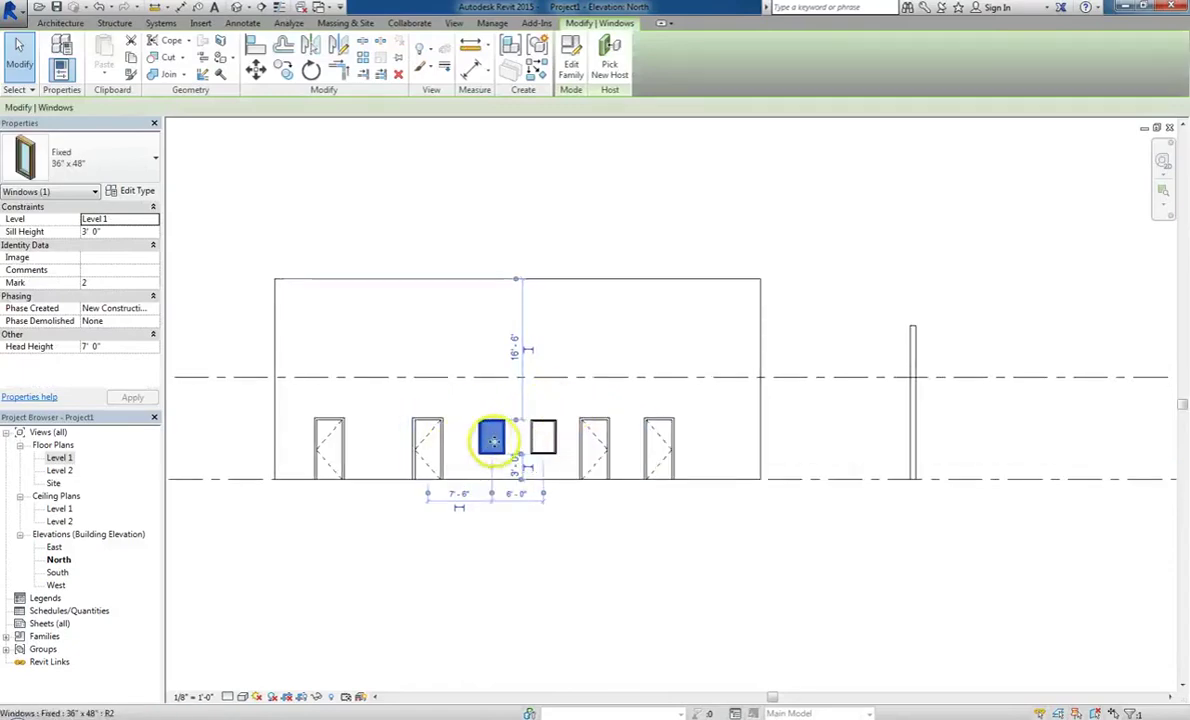
pyautogui.click(155, 220)
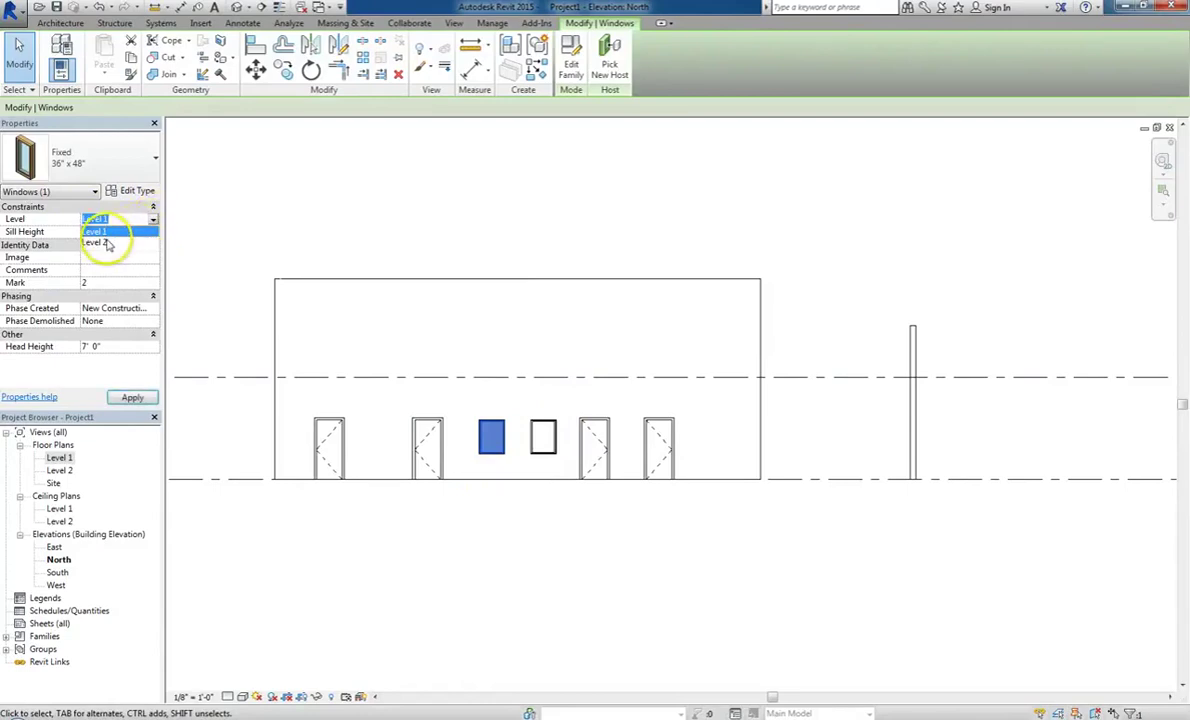
pyautogui.click(102, 243)
pyautogui.click(530, 207)
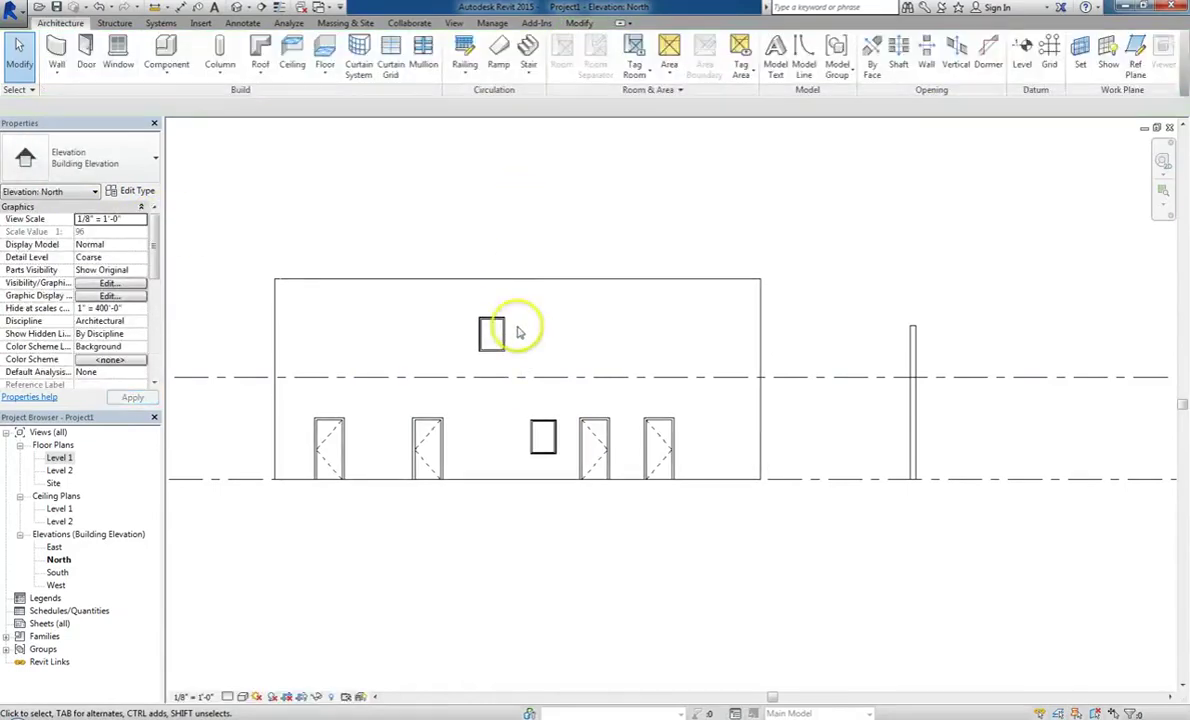
pyautogui.click(506, 332)
pyautogui.scroll(2, 447, 338)
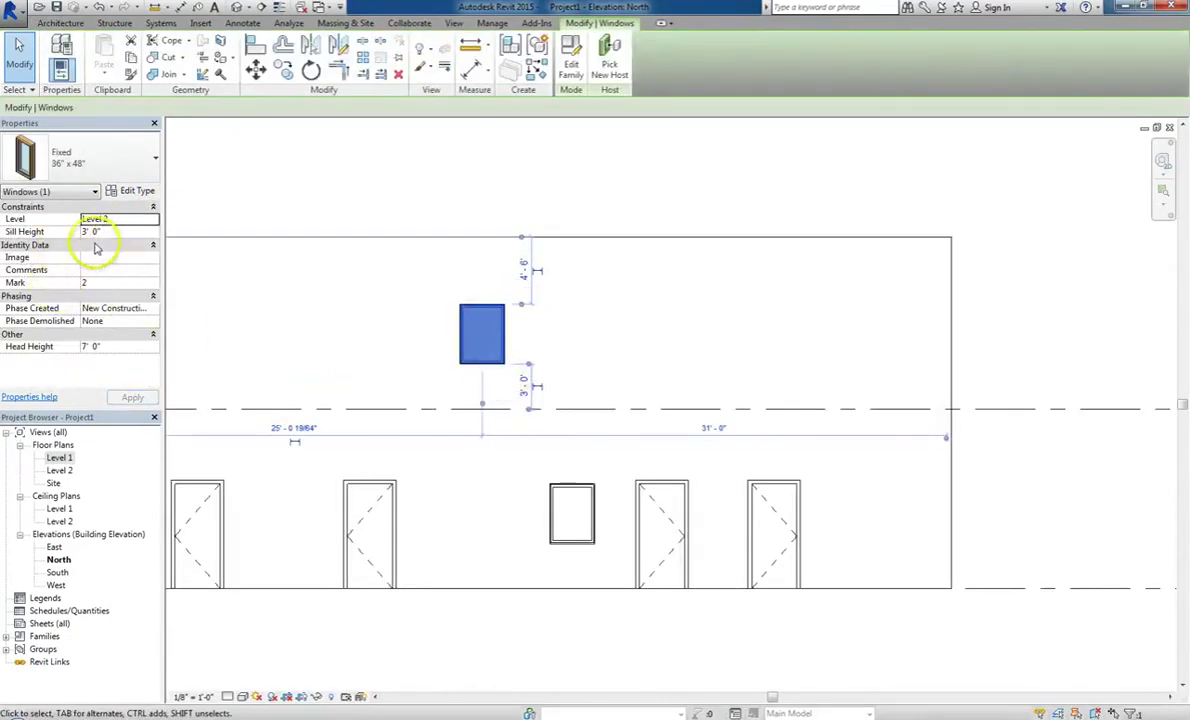
pyautogui.scroll(-3, 484, 324)
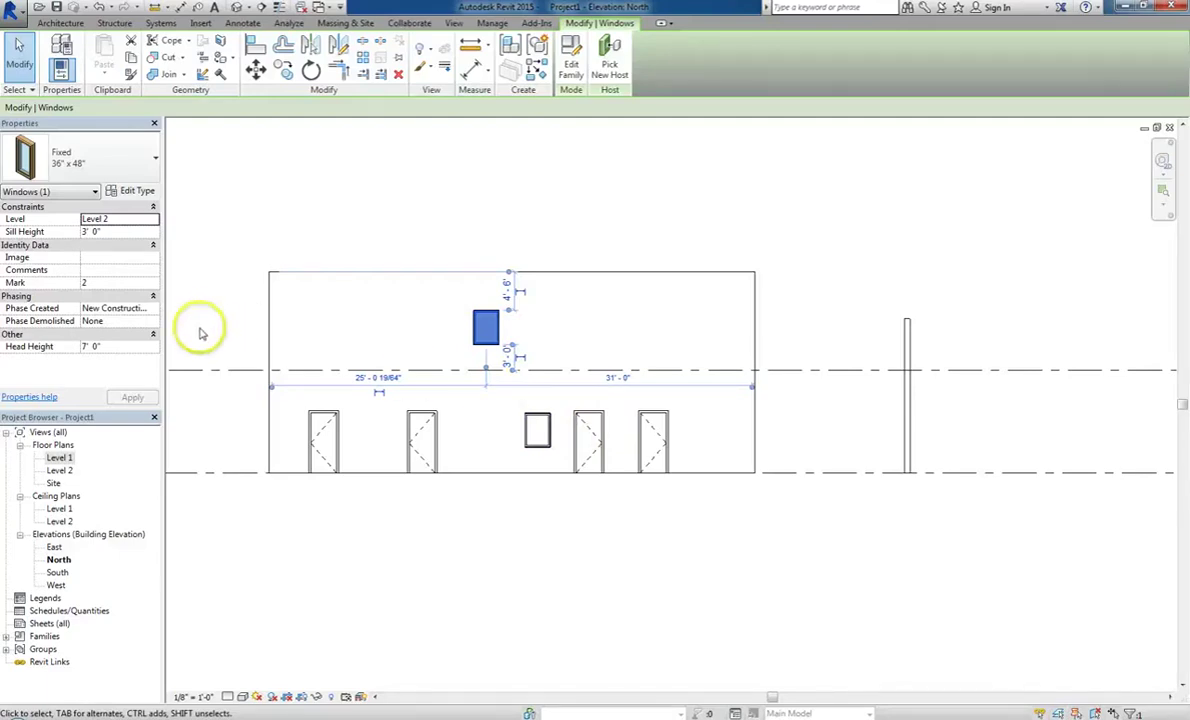
pyautogui.click(720, 228)
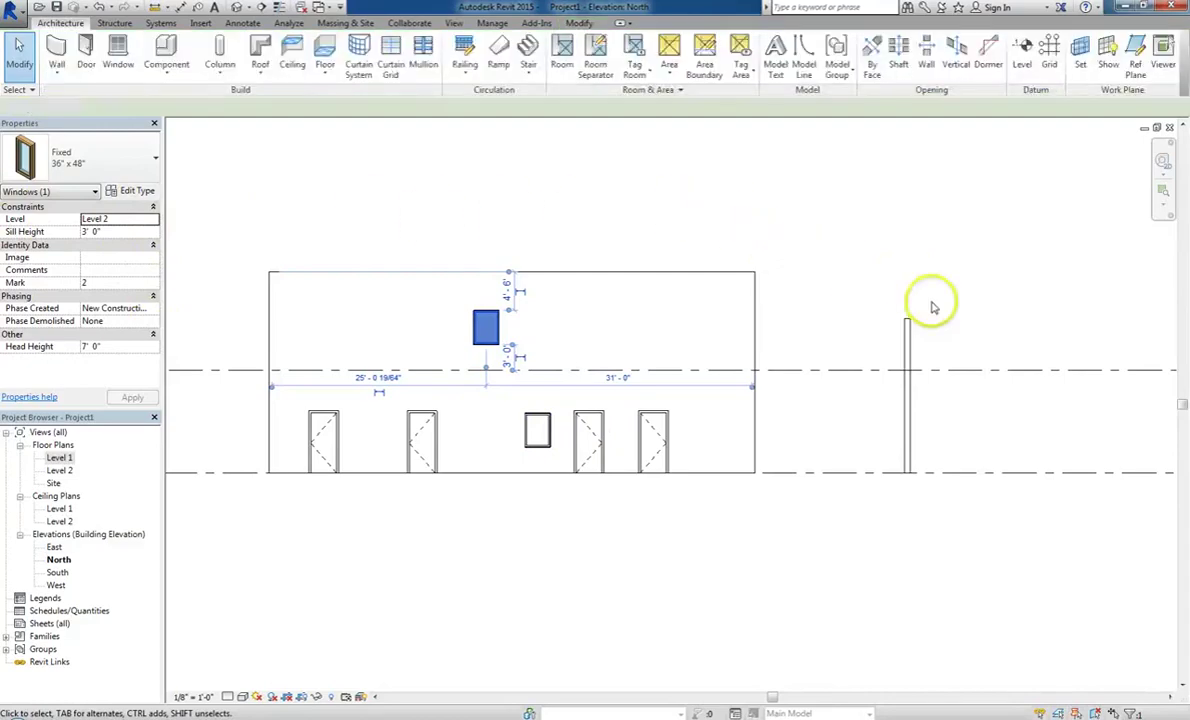
pyautogui.moveTo(722, 324); pyautogui.dragTo(494, 335, button='middle')
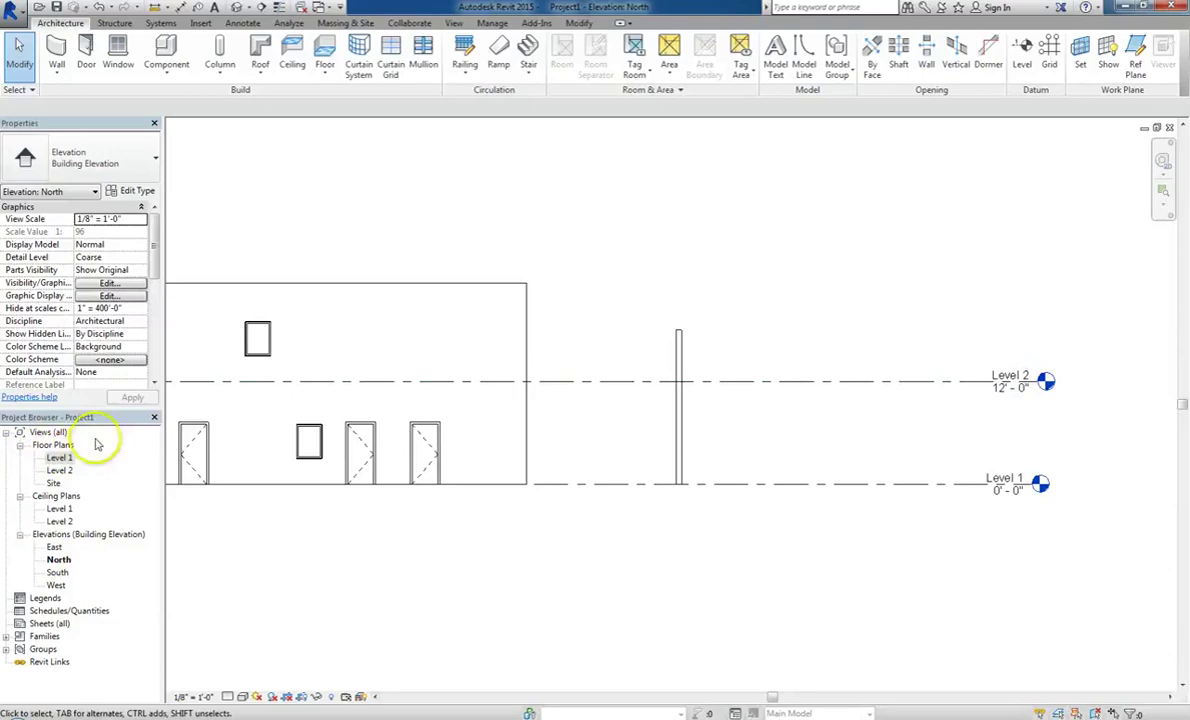
# Step: Rename the Level 1 floor plan to First Floor, also renaming the matching level and views
pyautogui.click(60, 459)
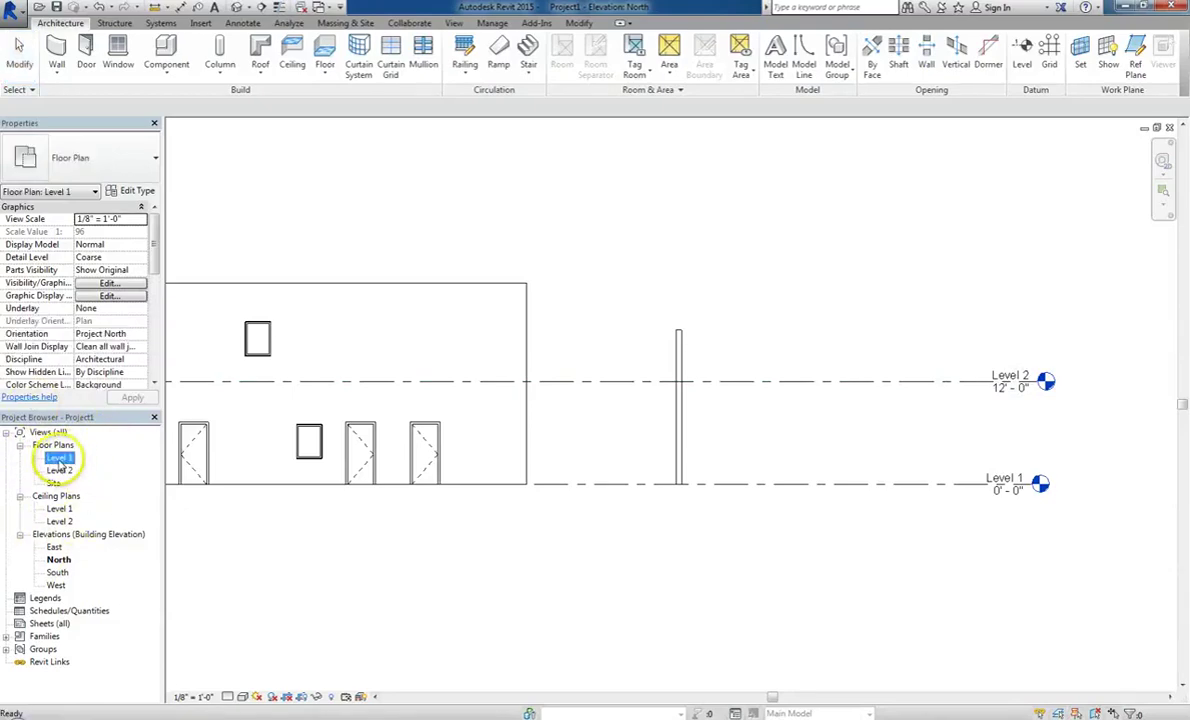
pyautogui.rightClick(60, 462)
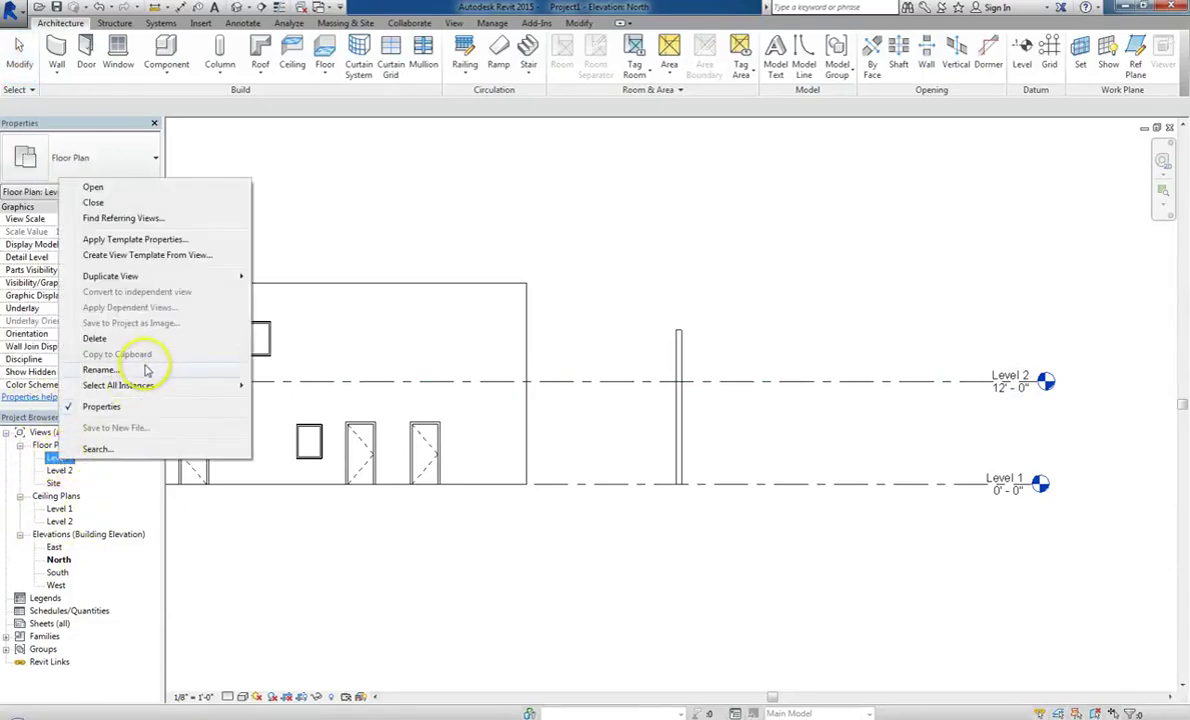
pyautogui.click(146, 370)
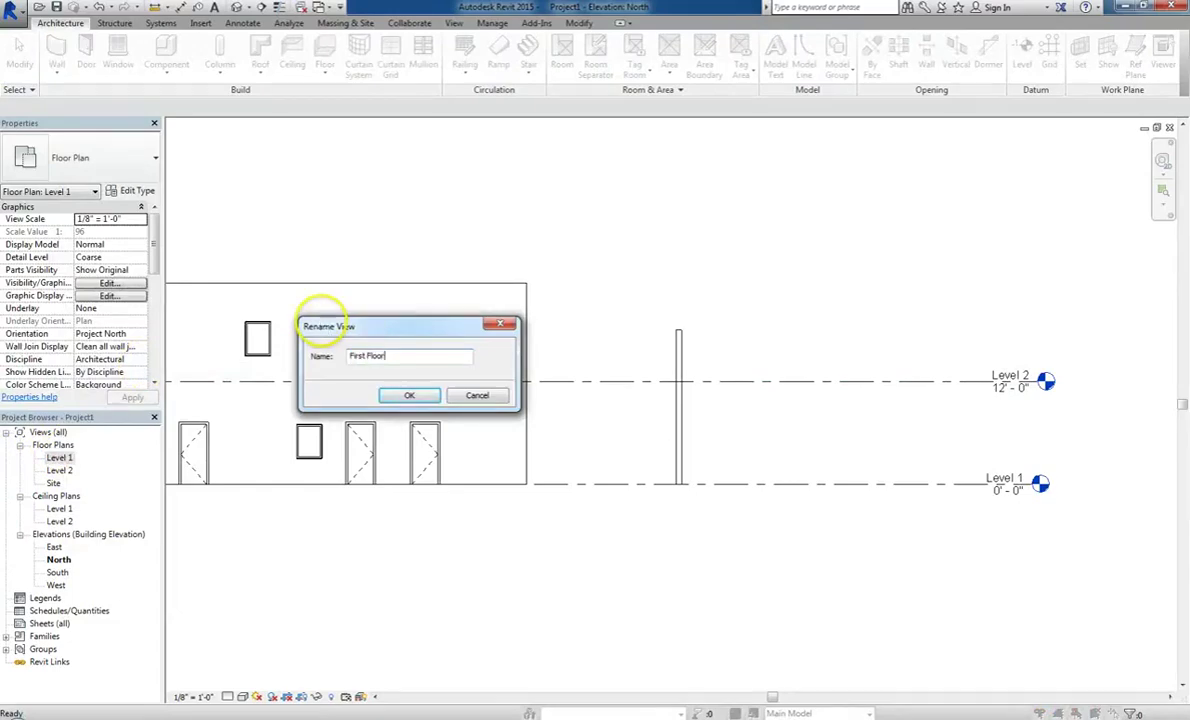
pyautogui.press('Return')
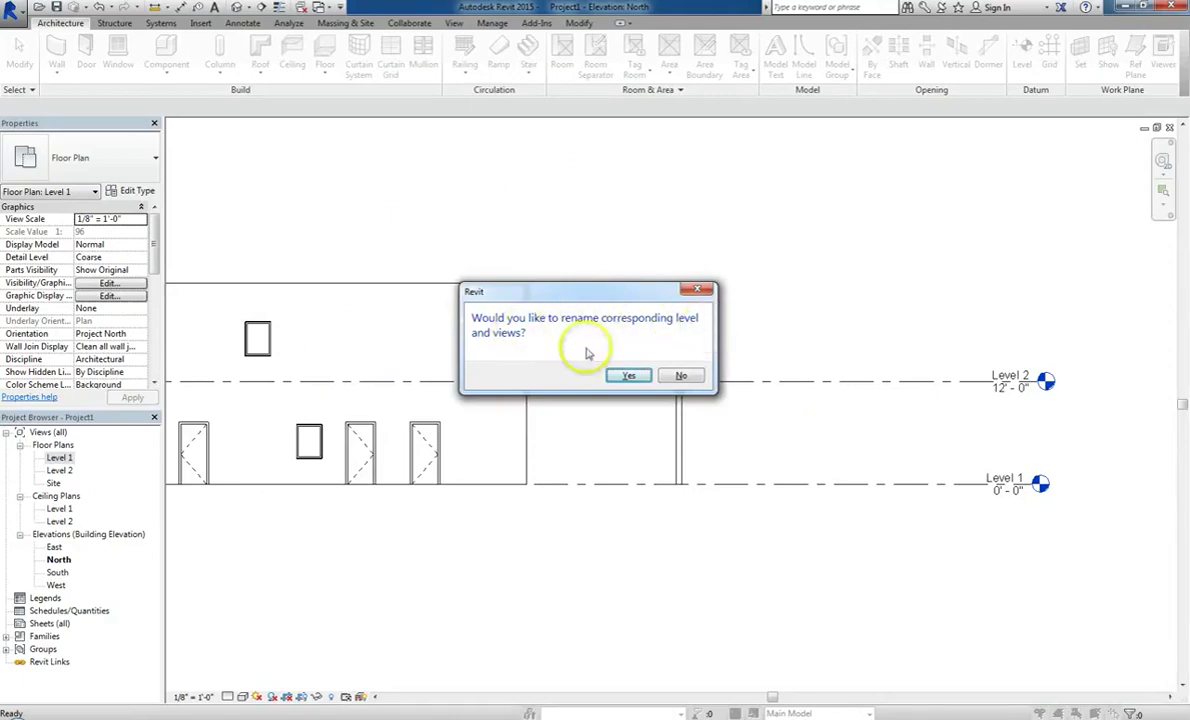
pyautogui.click(629, 376)
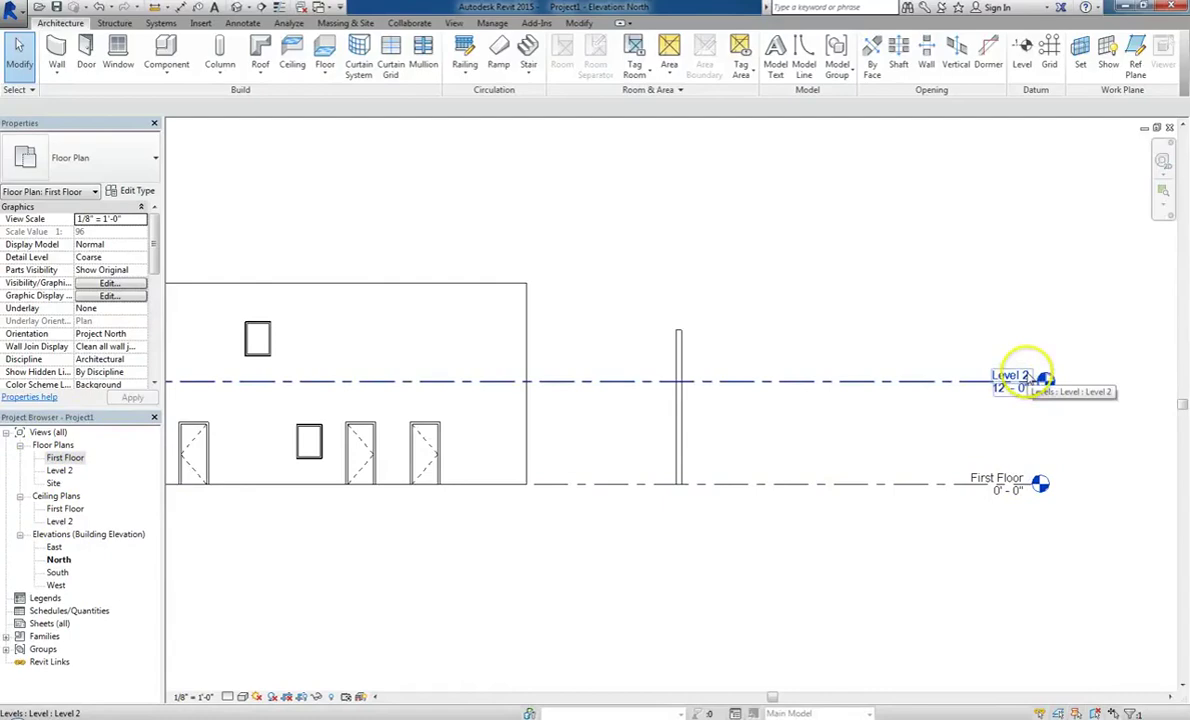
# Step: Rename the Level 2 level tag to Second Floor, updating its floor and ceiling plan views
pyautogui.click(1010, 379)
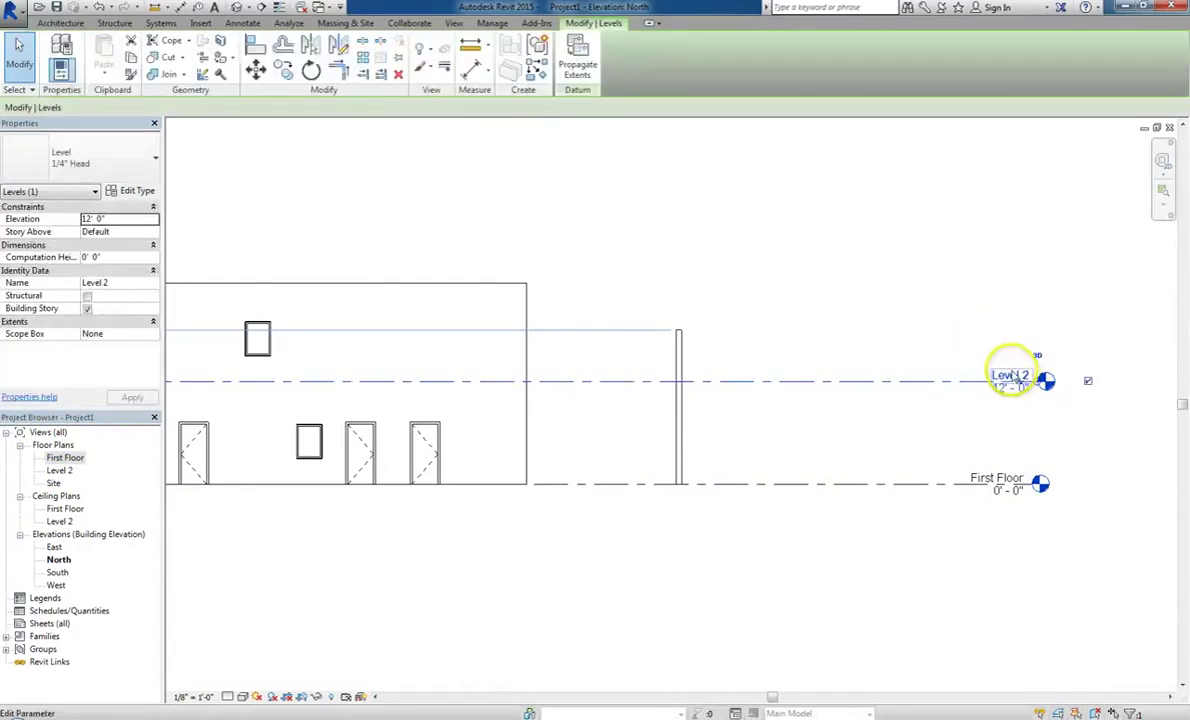
pyautogui.click(1013, 377)
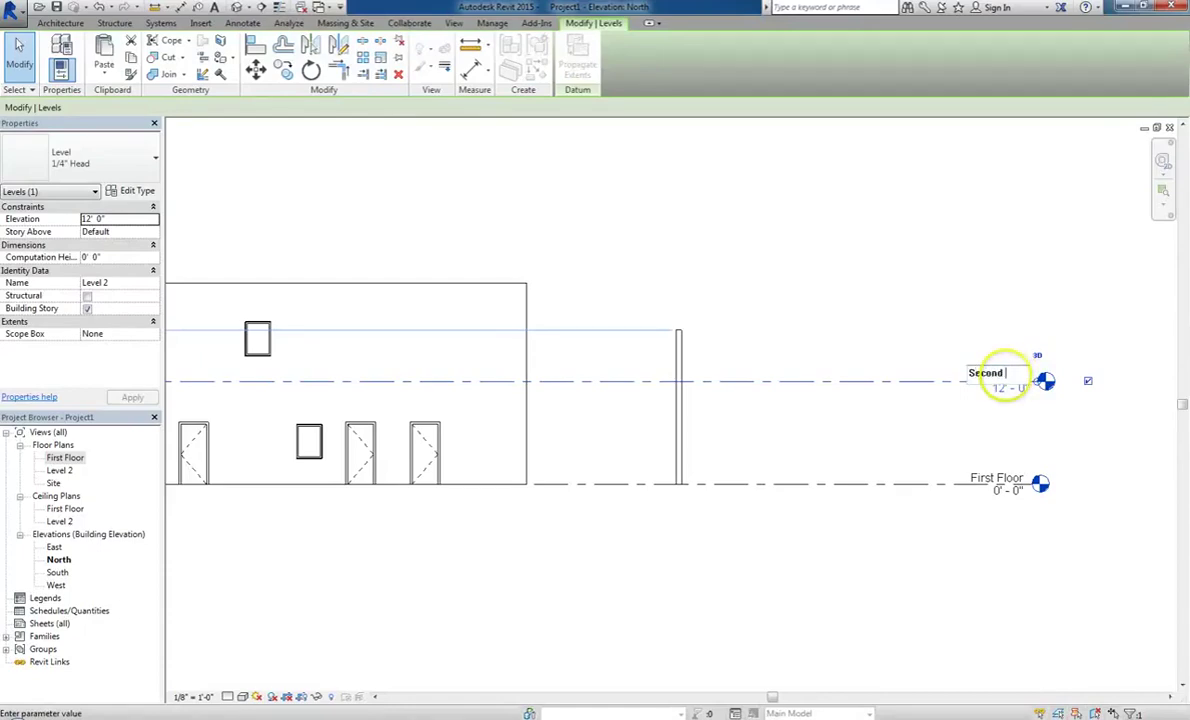
pyautogui.press('Return')
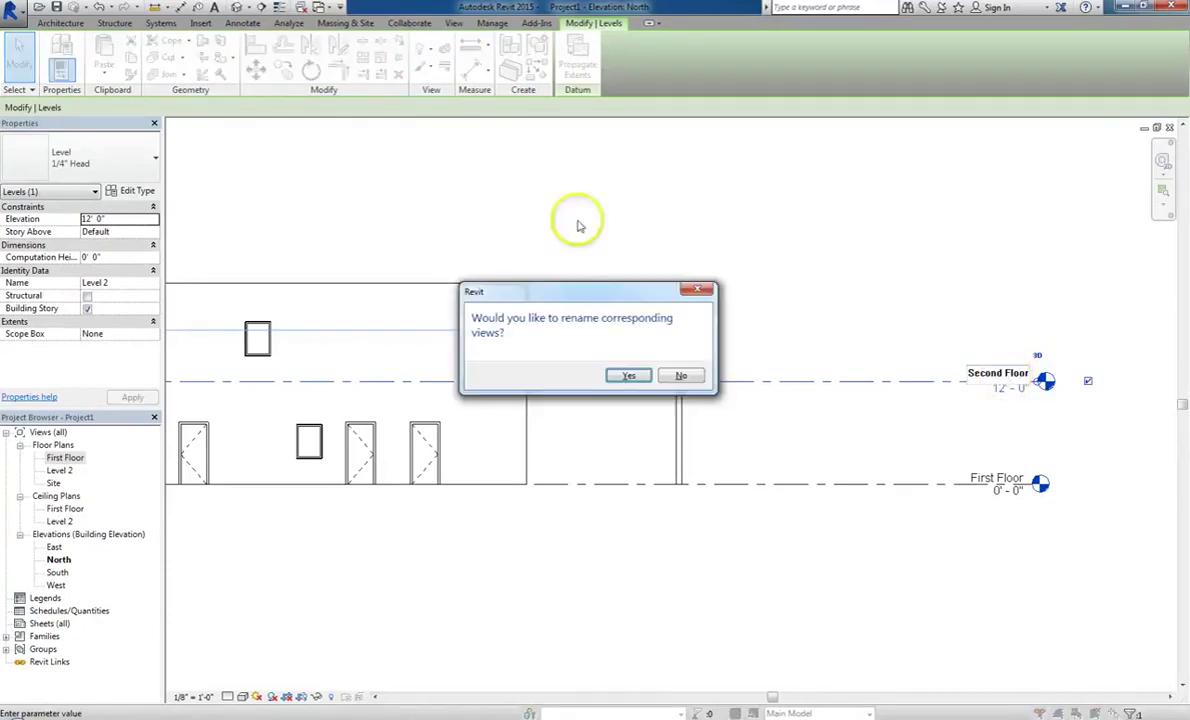
pyautogui.click(618, 375)
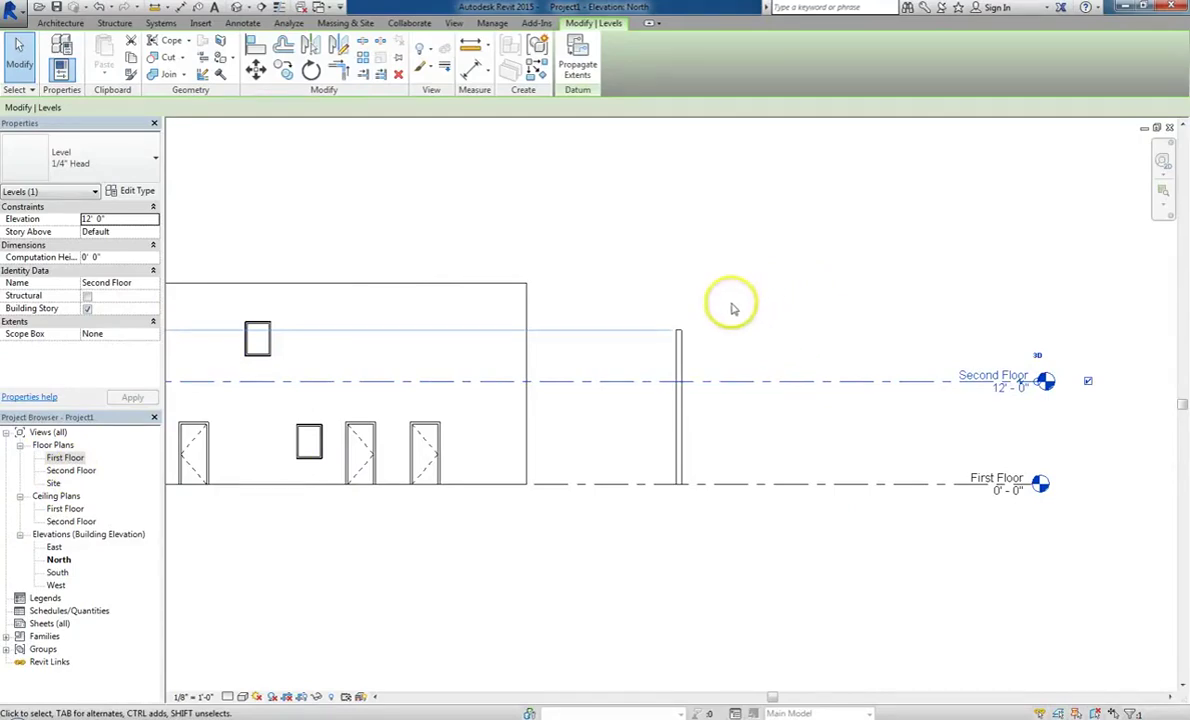
pyautogui.moveTo(736, 308); pyautogui.dragTo(815, 321, button='middle')
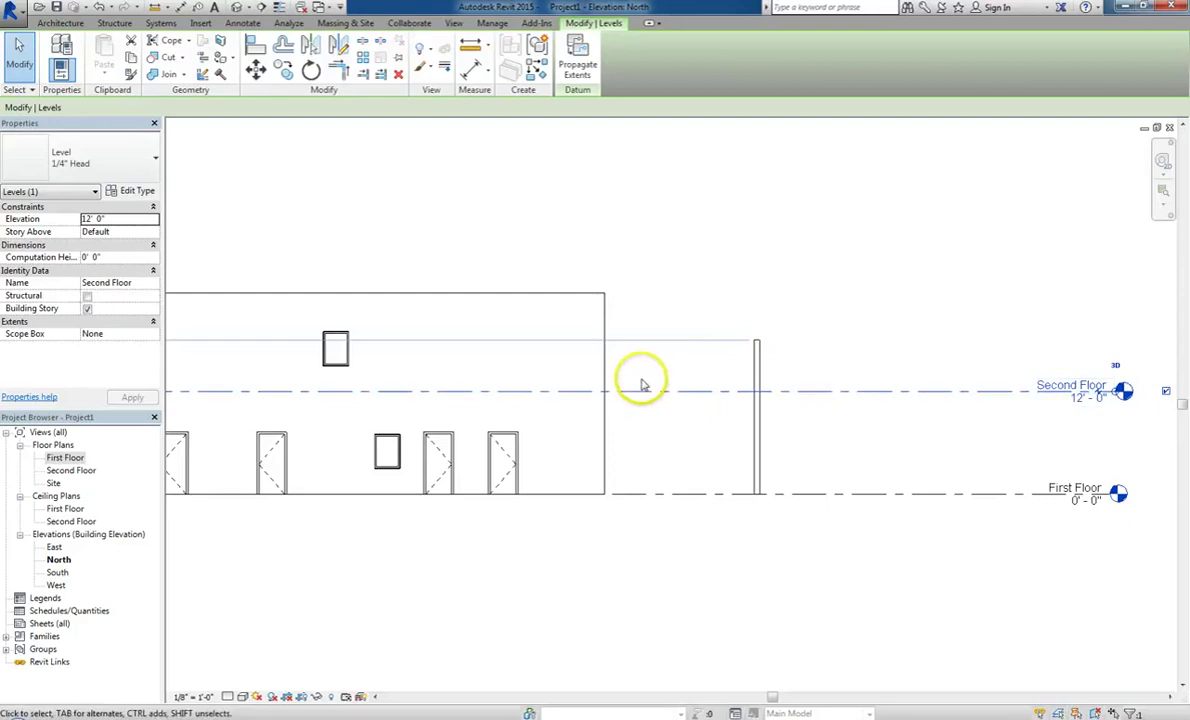
pyautogui.press('Escape')
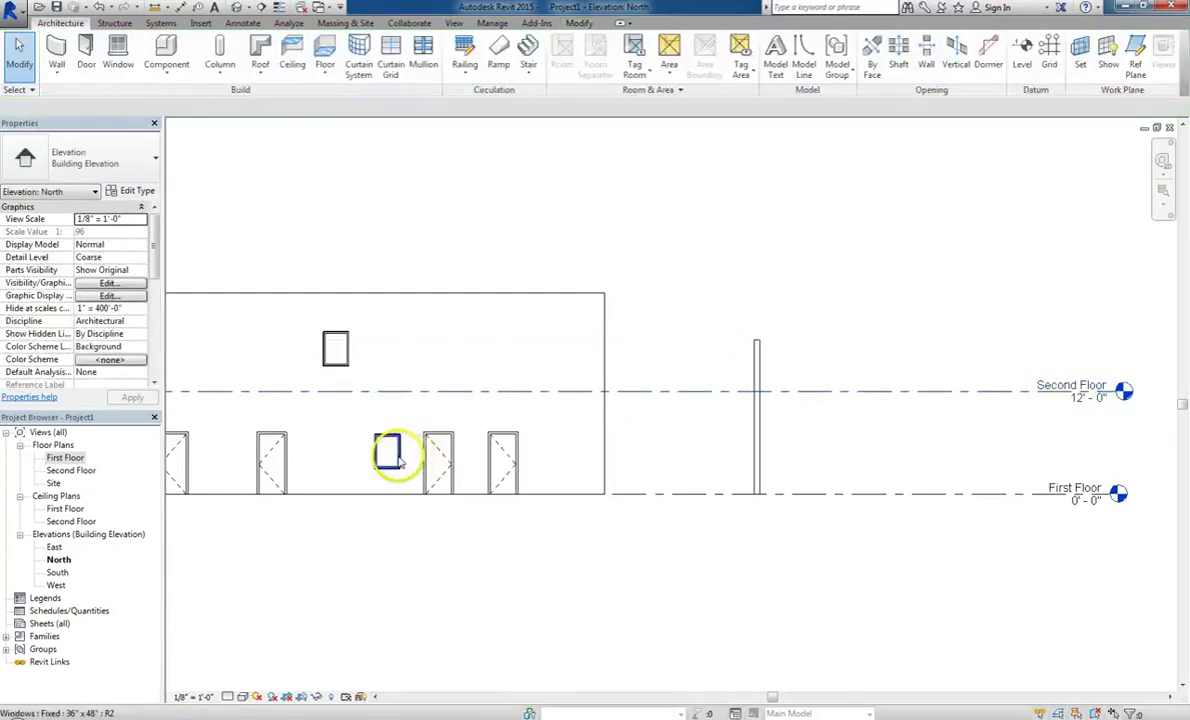
pyautogui.click(390, 452)
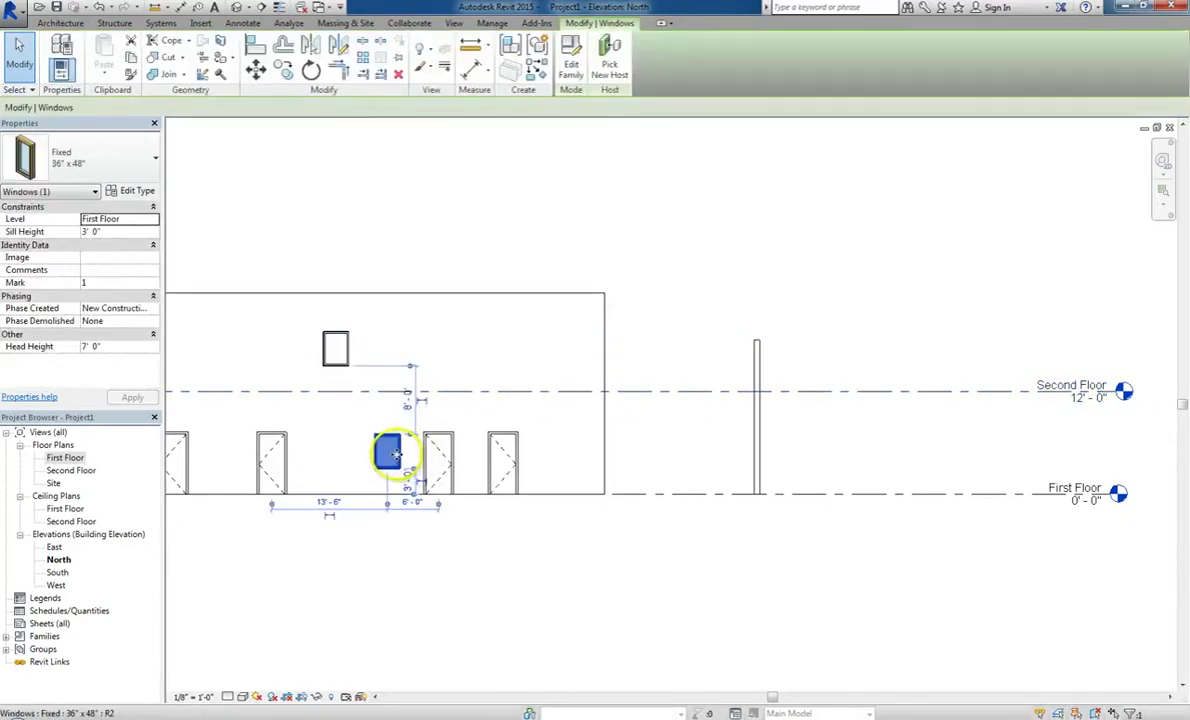
pyautogui.click(395, 449)
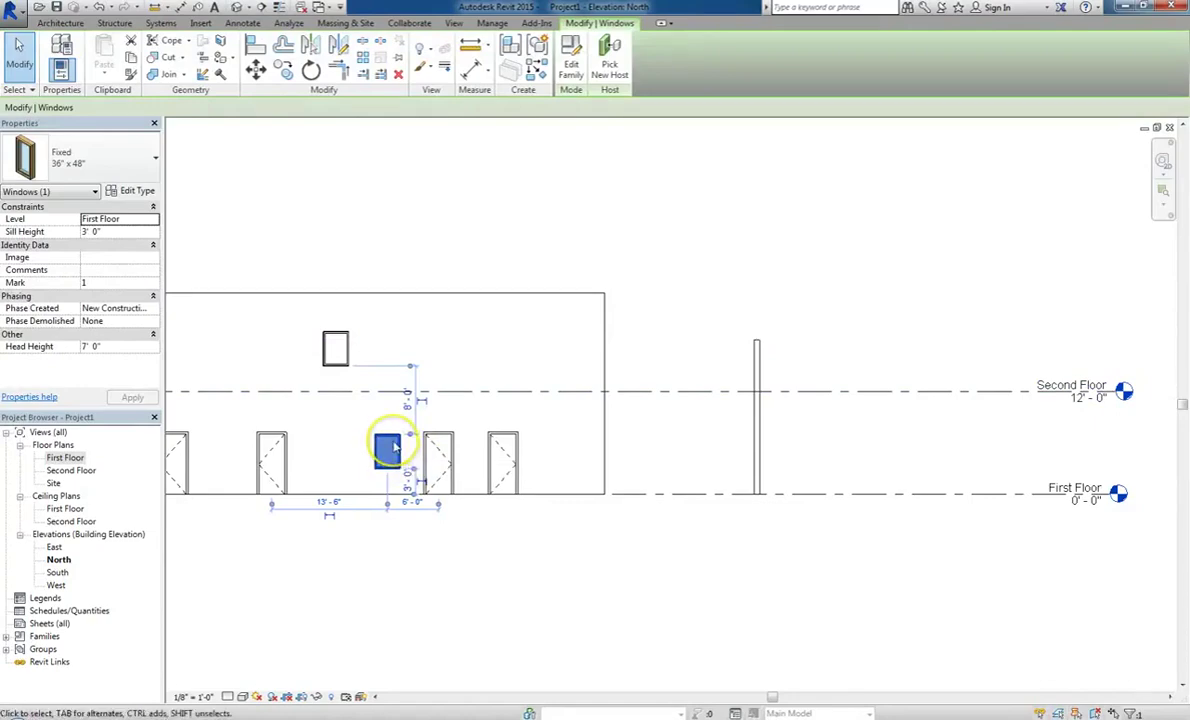
pyautogui.click(515, 245)
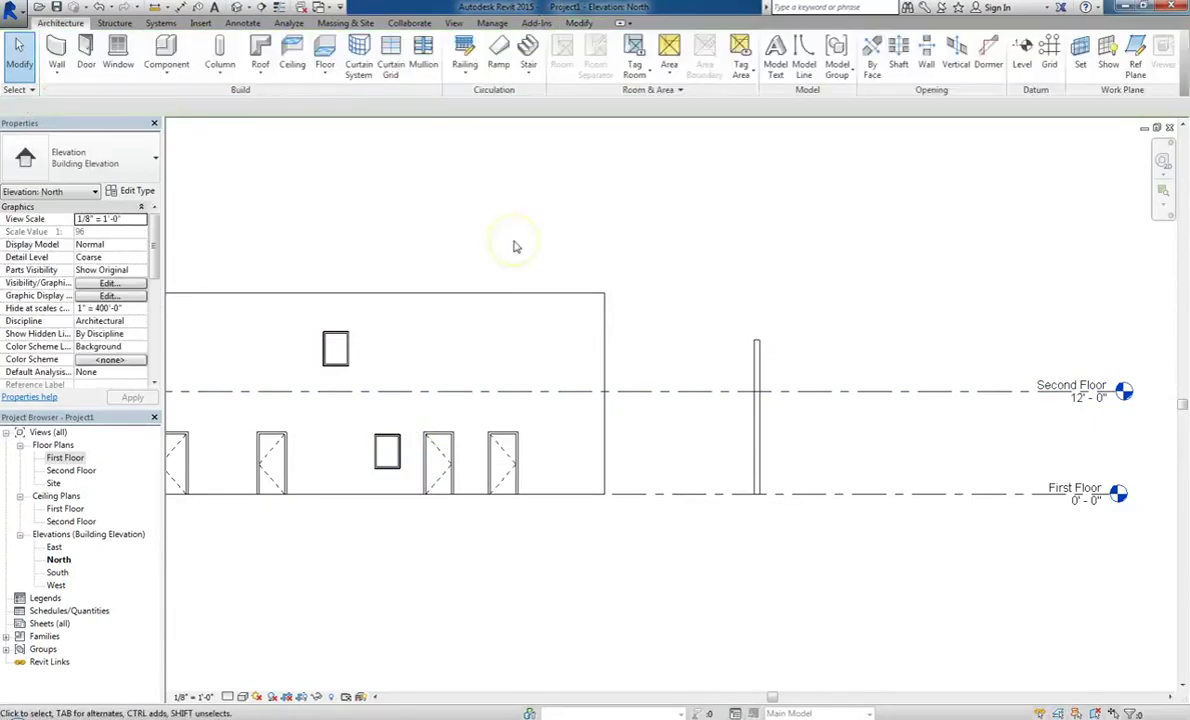